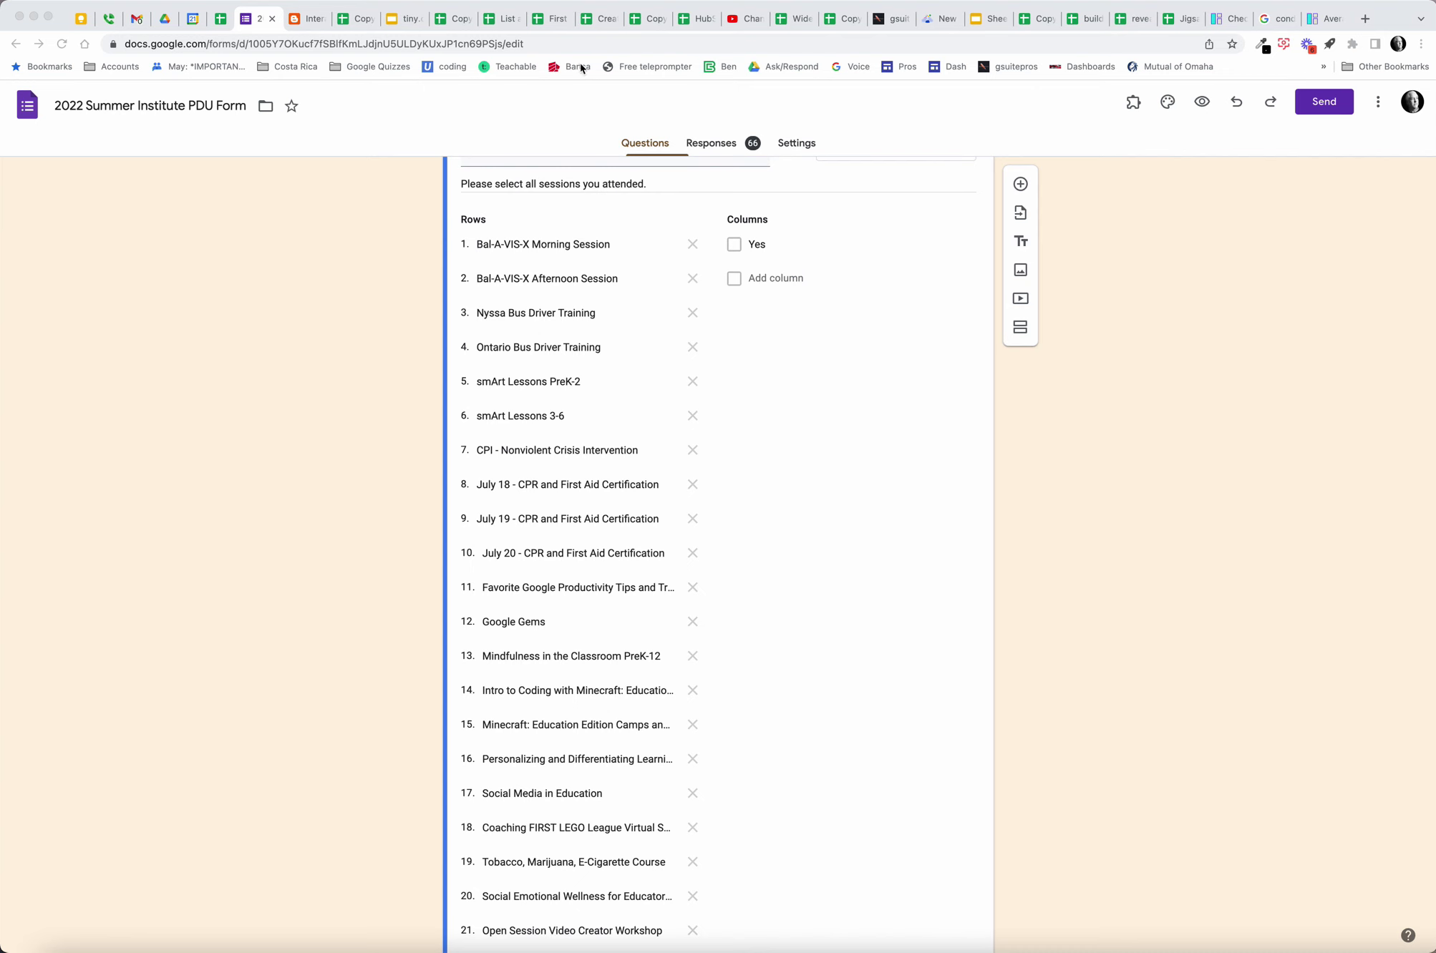
- Switch to the Wide To Tall Example spreadsheet and examine the session attendance columns and attendee rows in the cleandata sheet
click(799, 21)
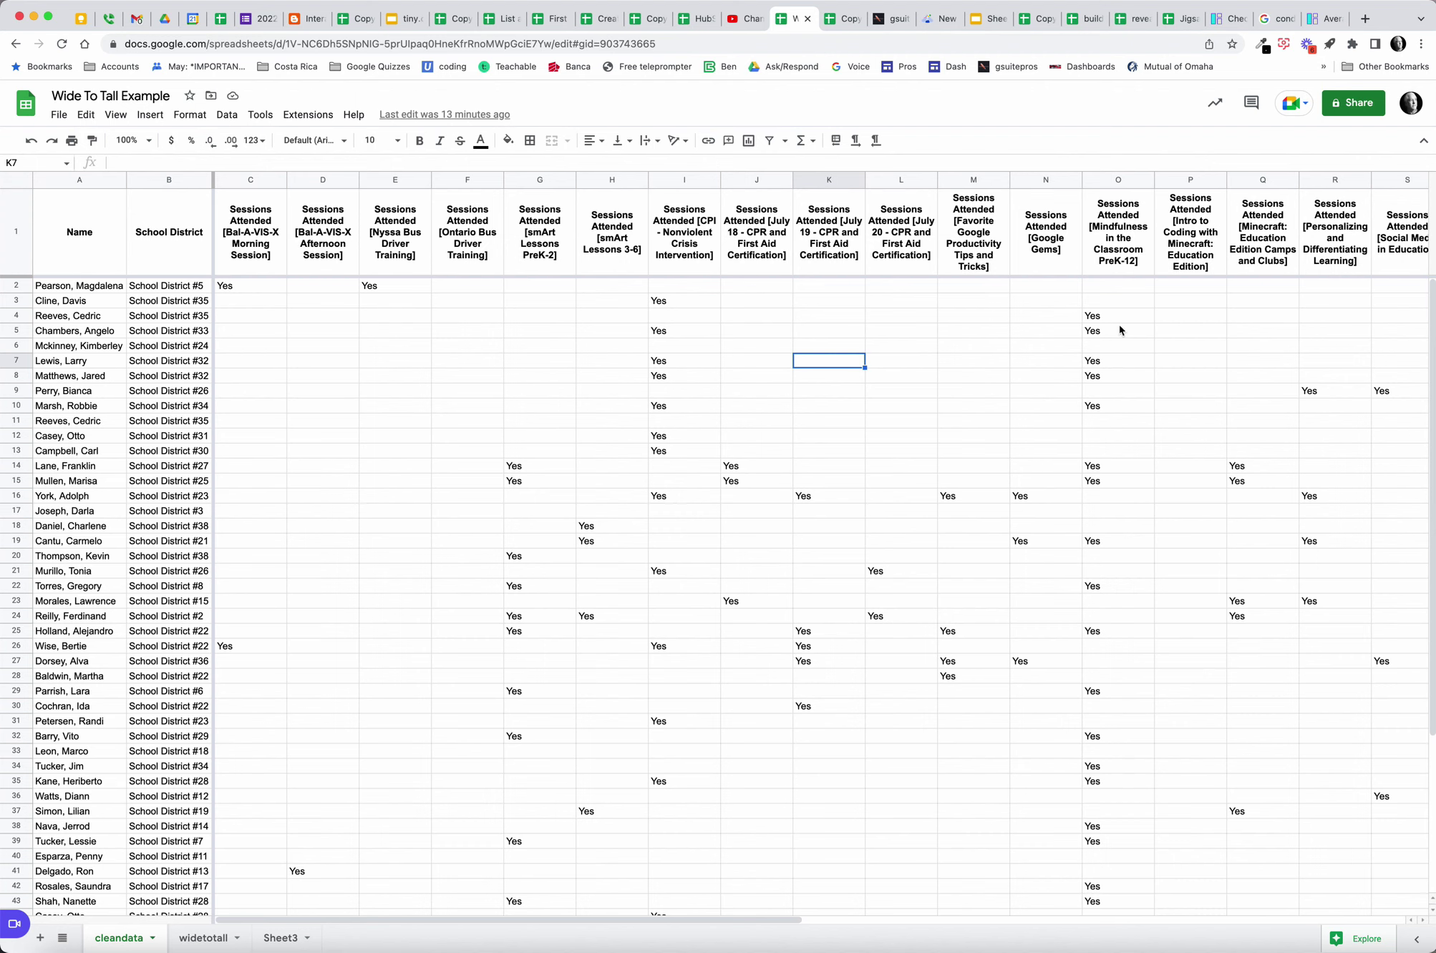
scroll(1240, 345, right, 10)
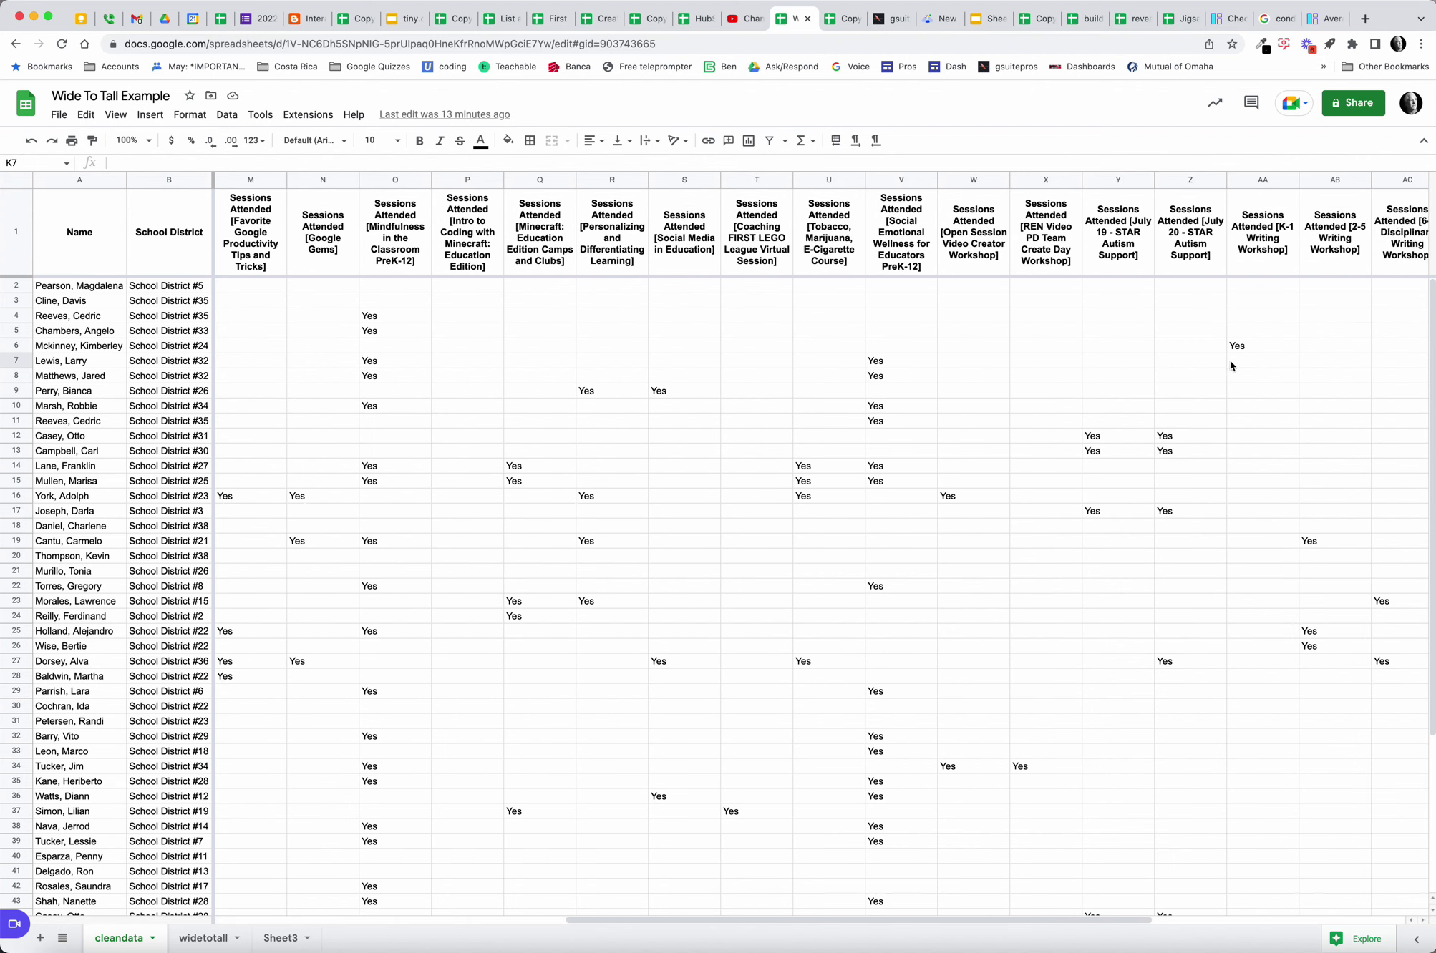
scroll(1226, 366, right, 5)
scroll(1225, 366, left, 12)
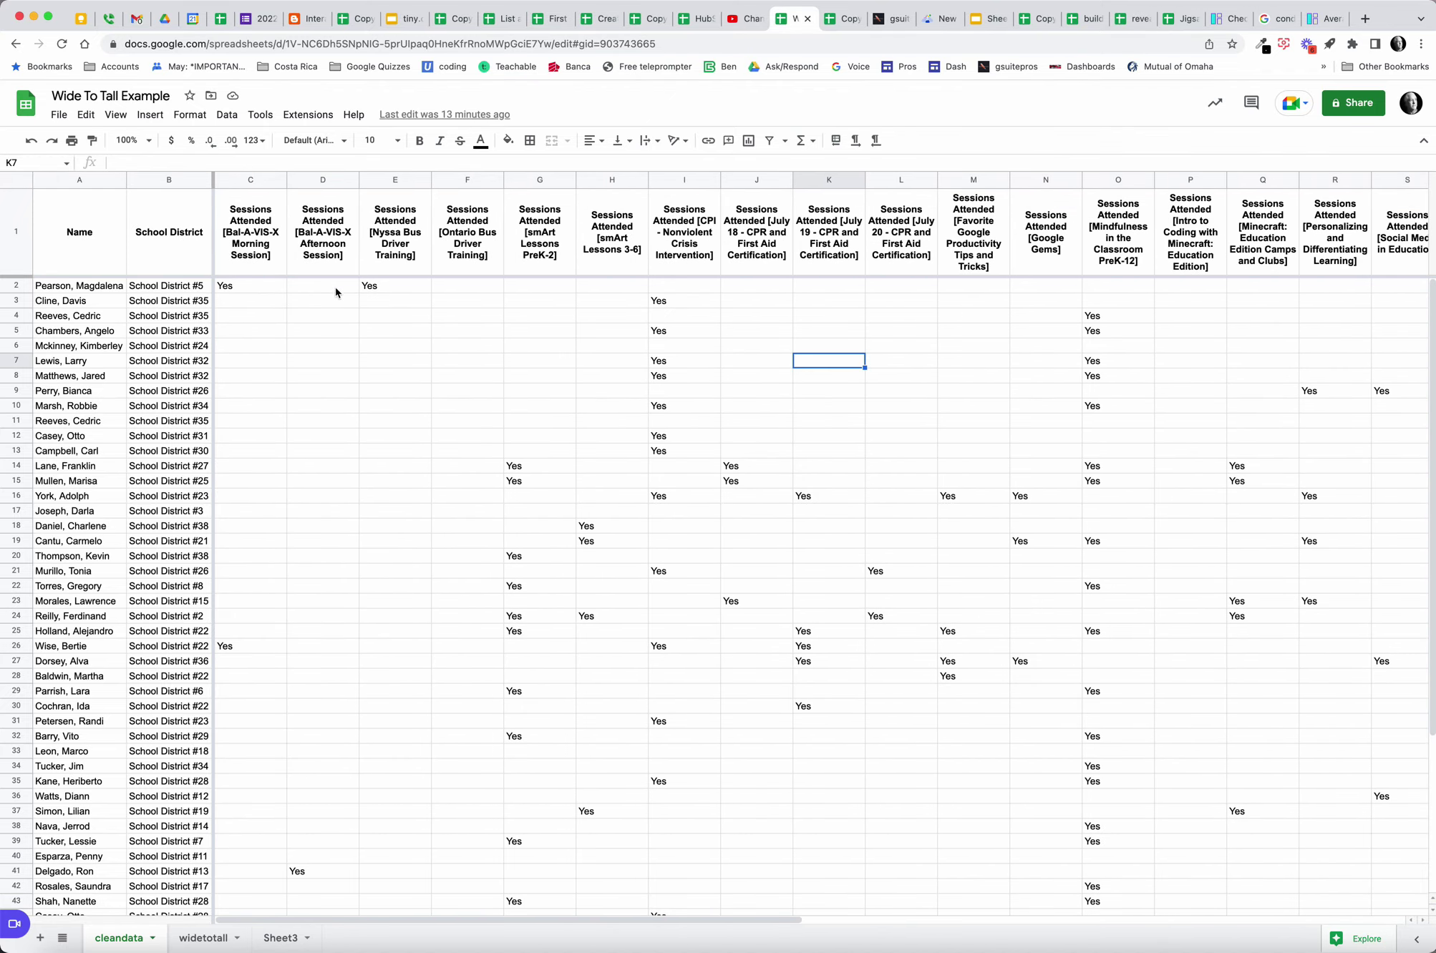
click(16, 287)
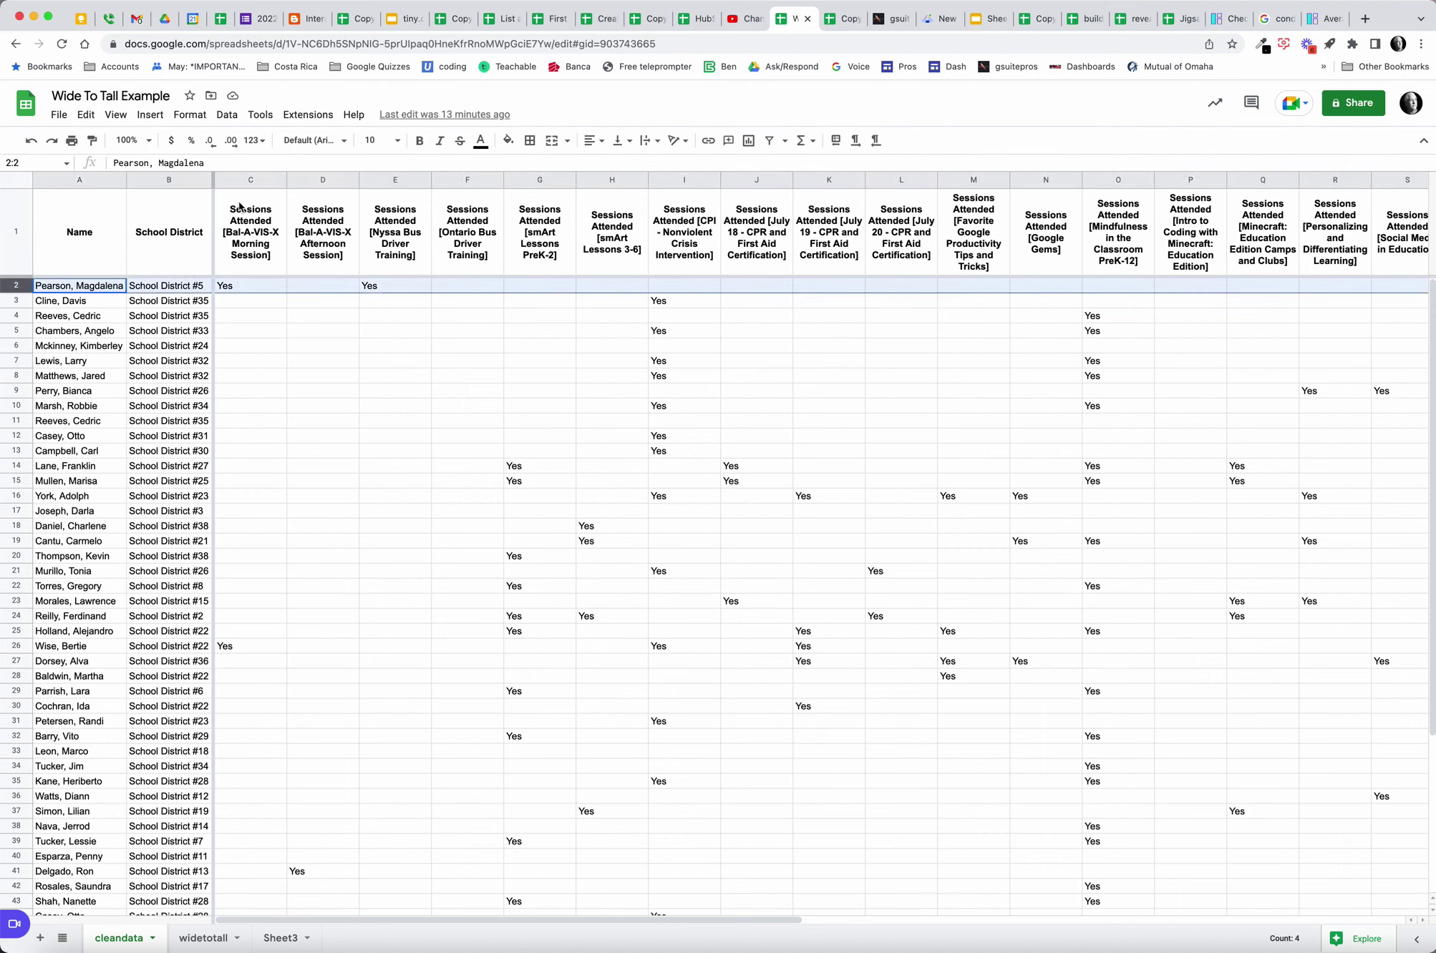
click(250, 176)
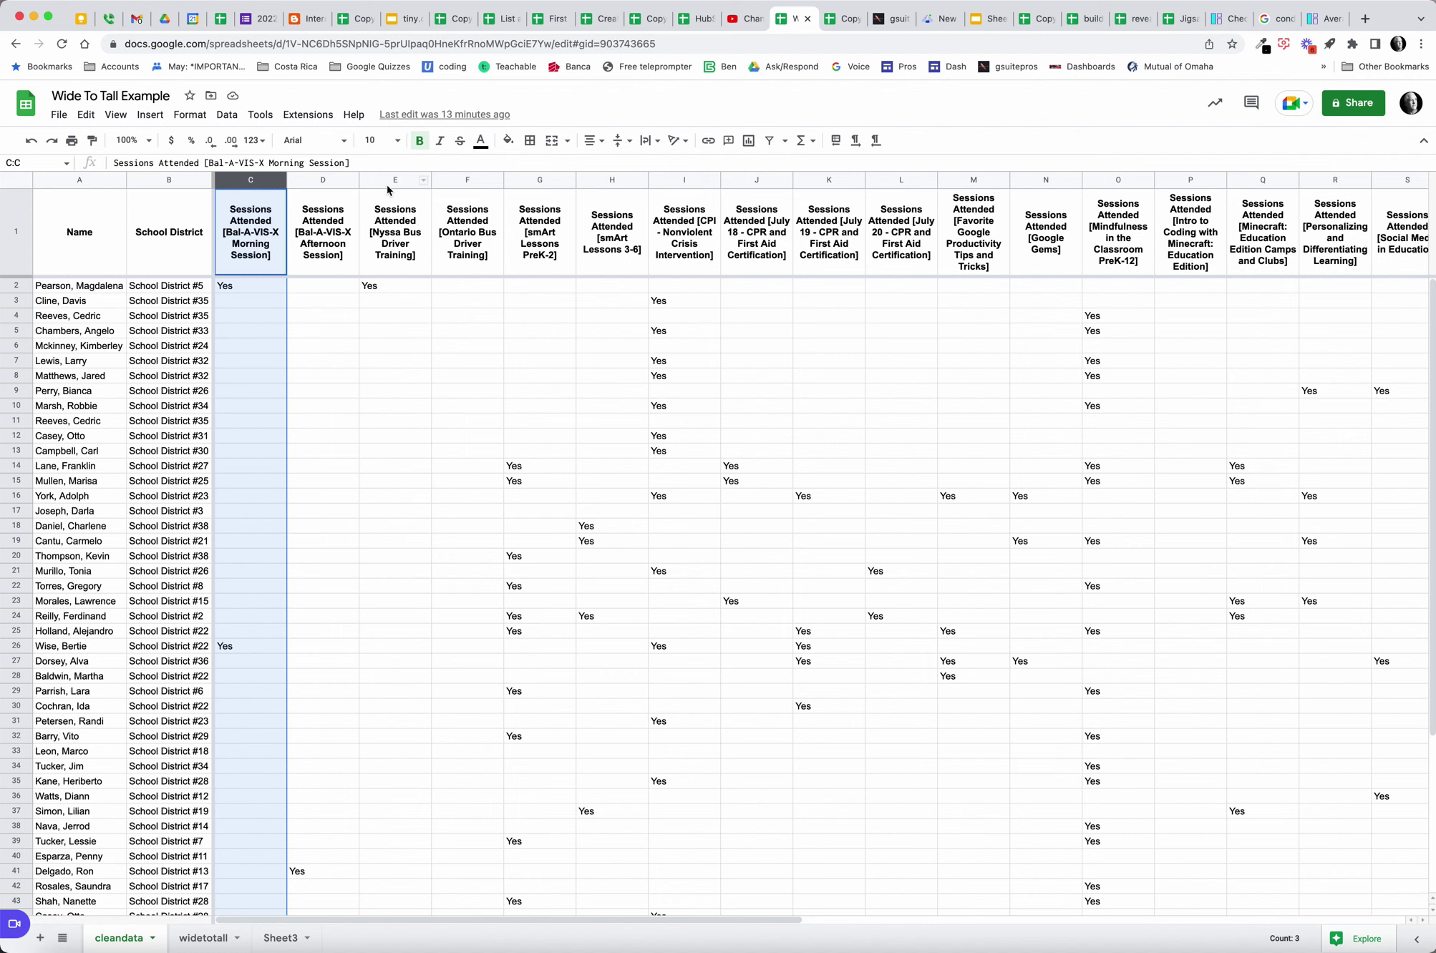
scroll(844, 460, right, 15)
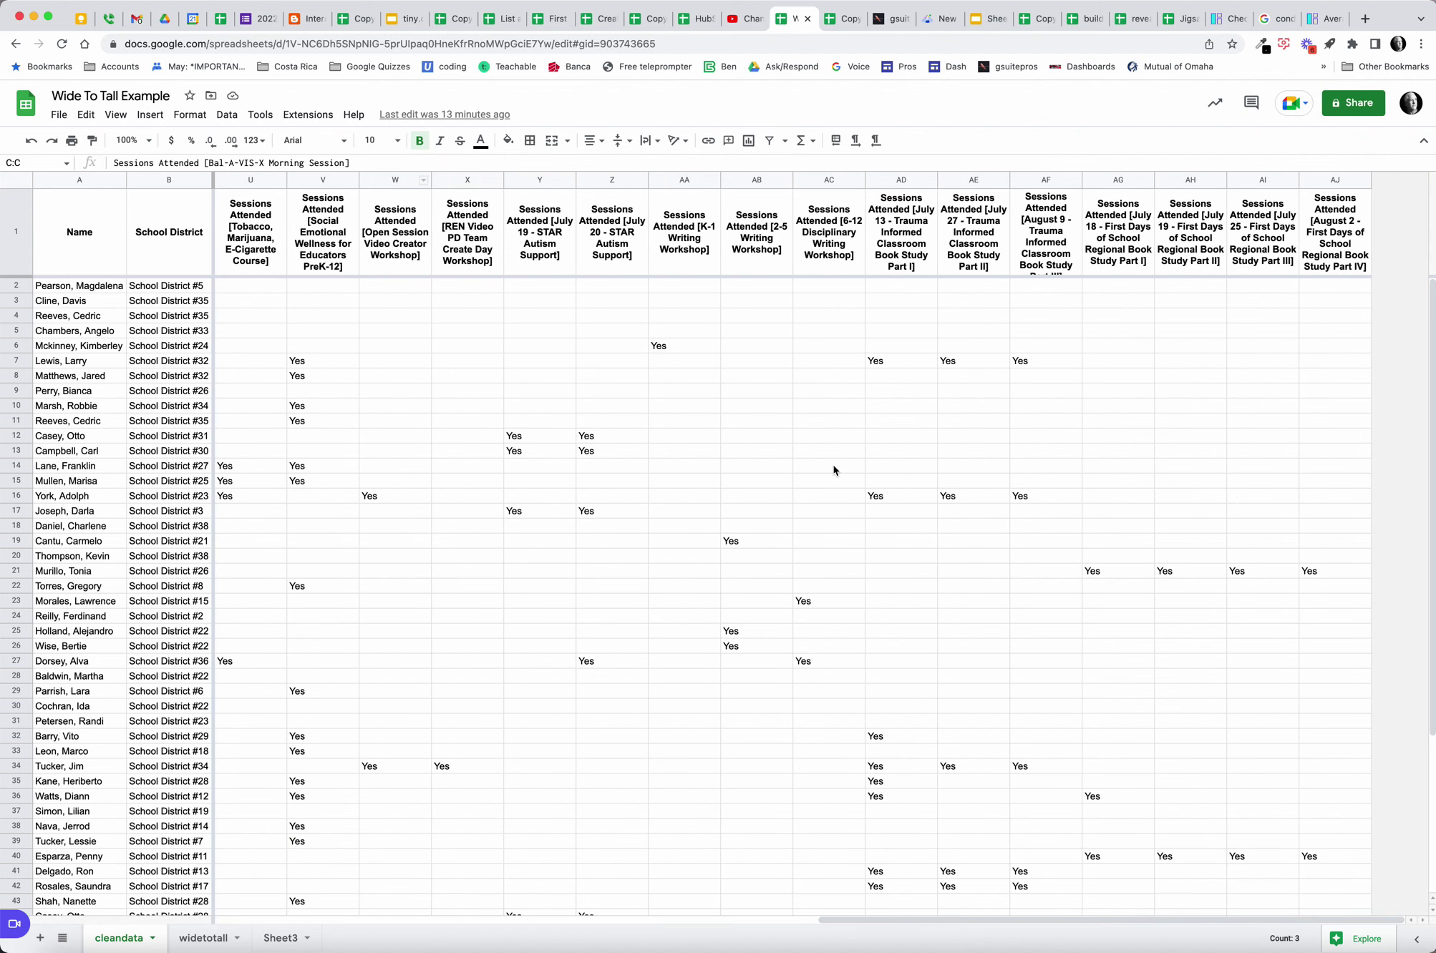
scroll(834, 470, left, 15)
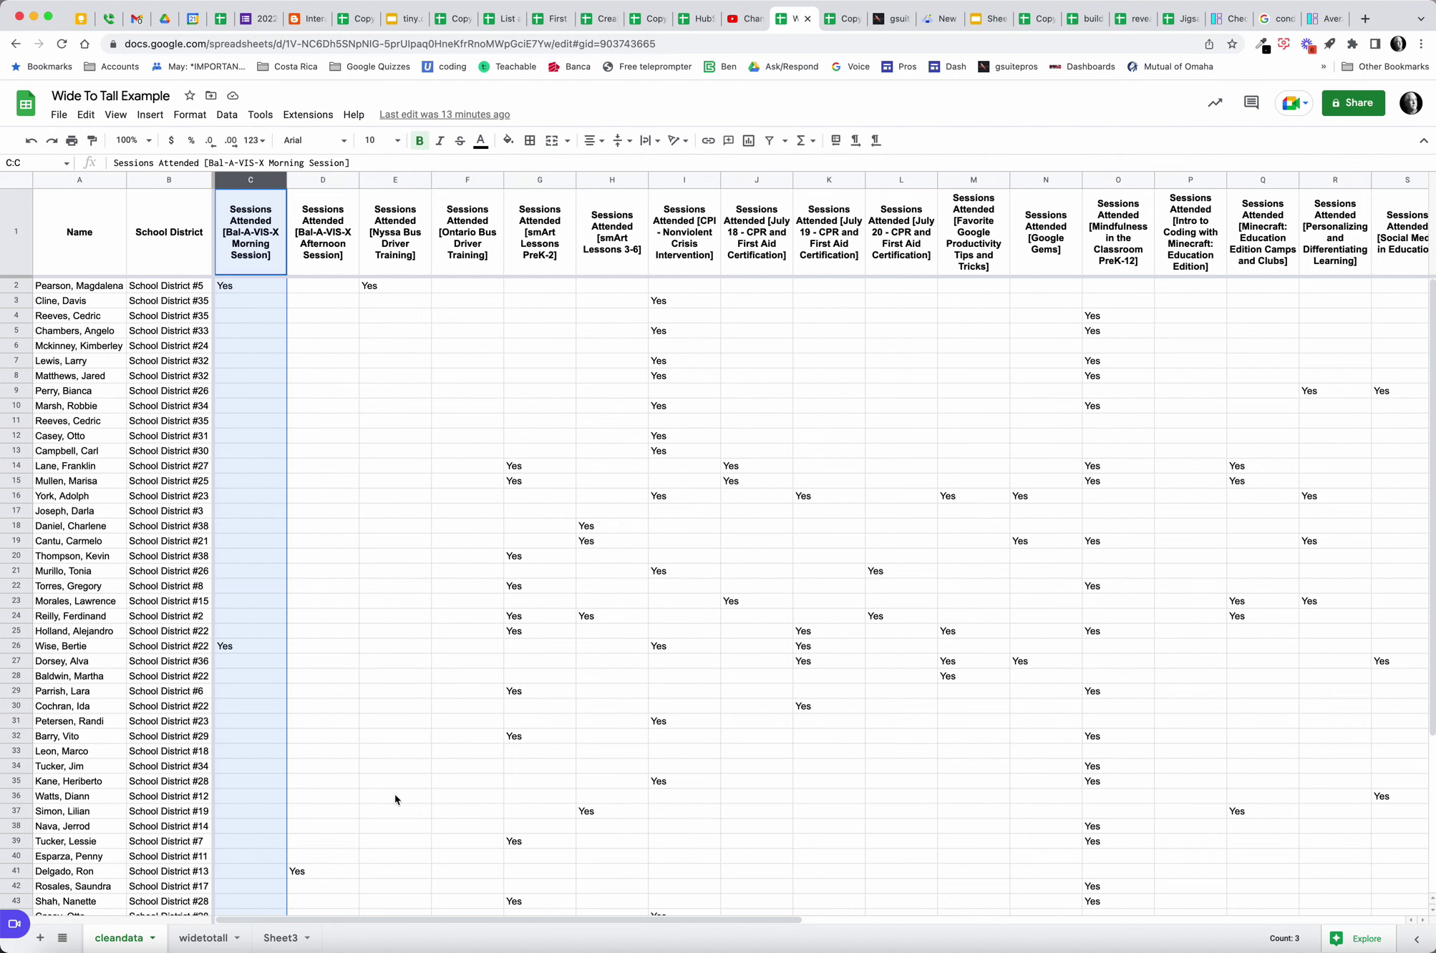
- Inspect the ARRAYFORMULA in cell A2 of the widetotall sheet, including its SPLIT/FLATTEN data argument and SELECT query
click(209, 939)
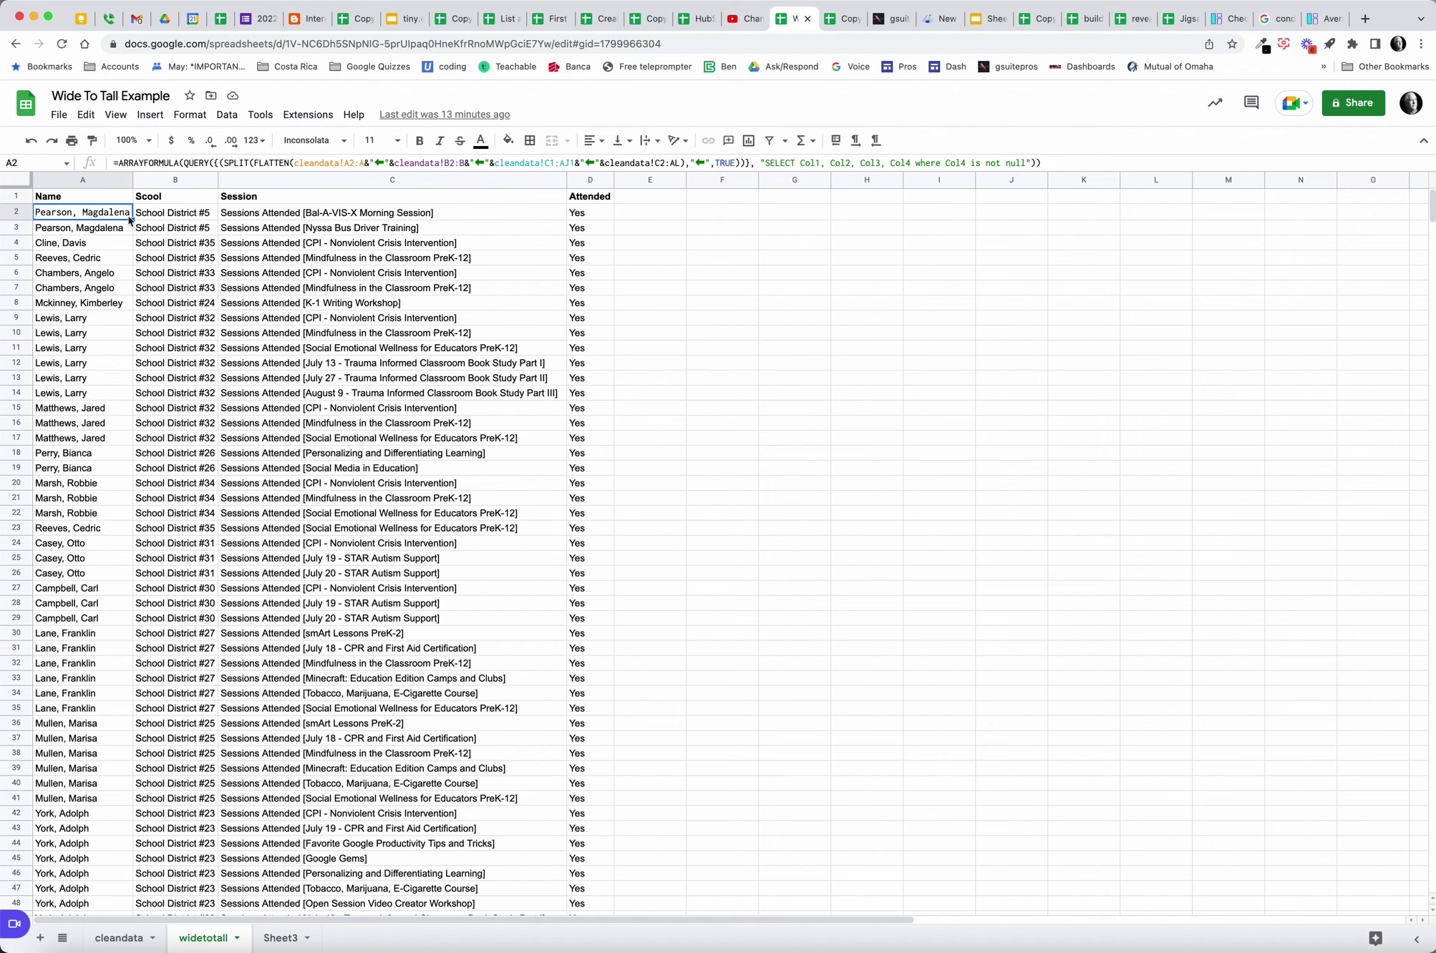
click(333, 164)
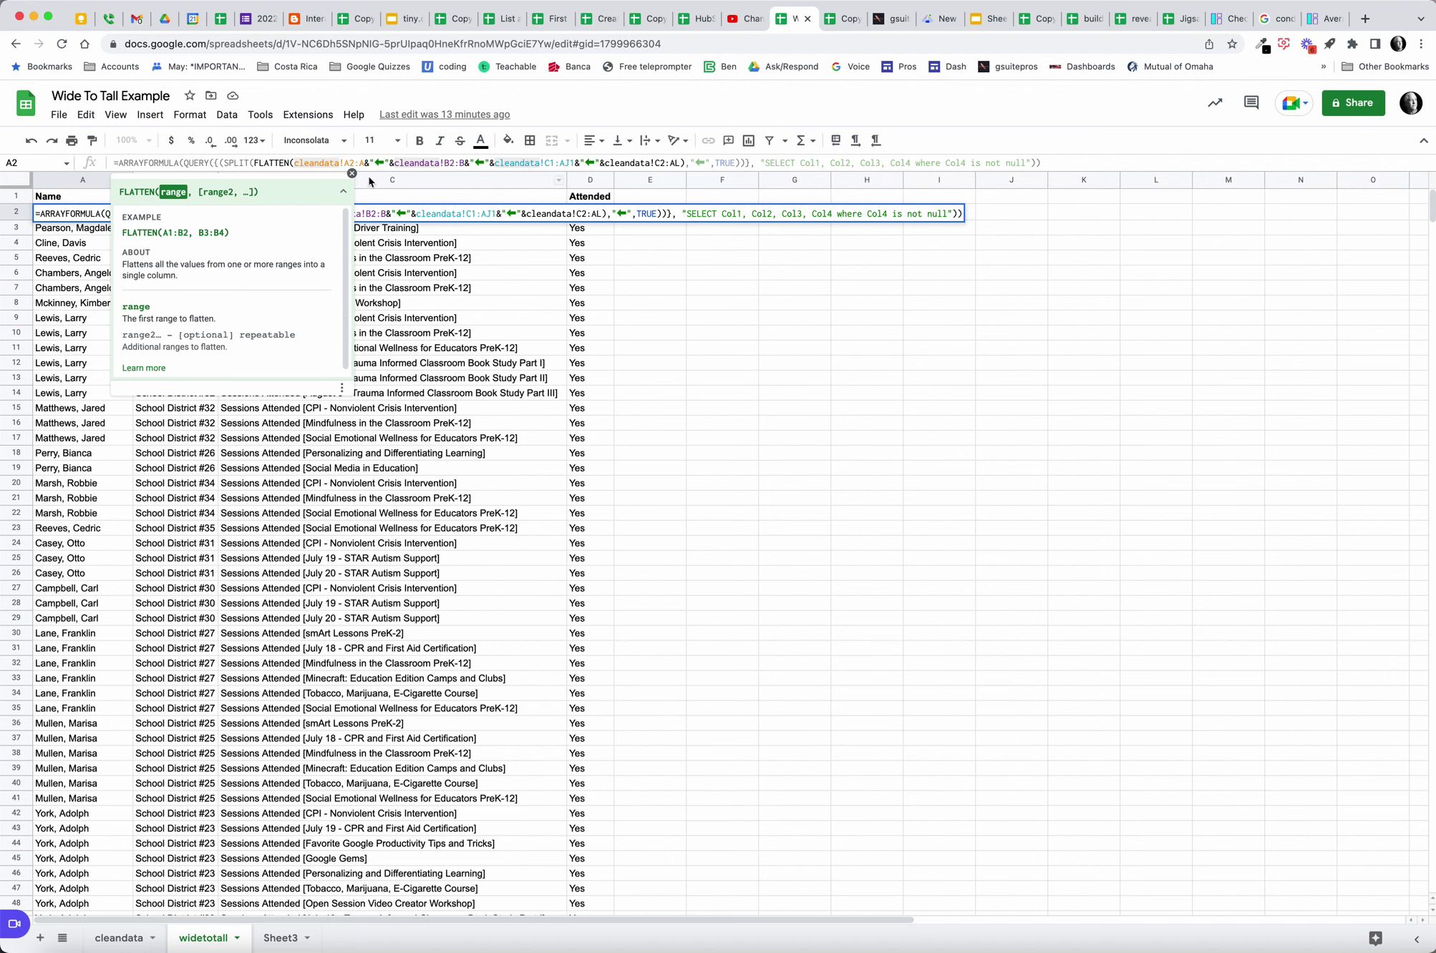
click(694, 290)
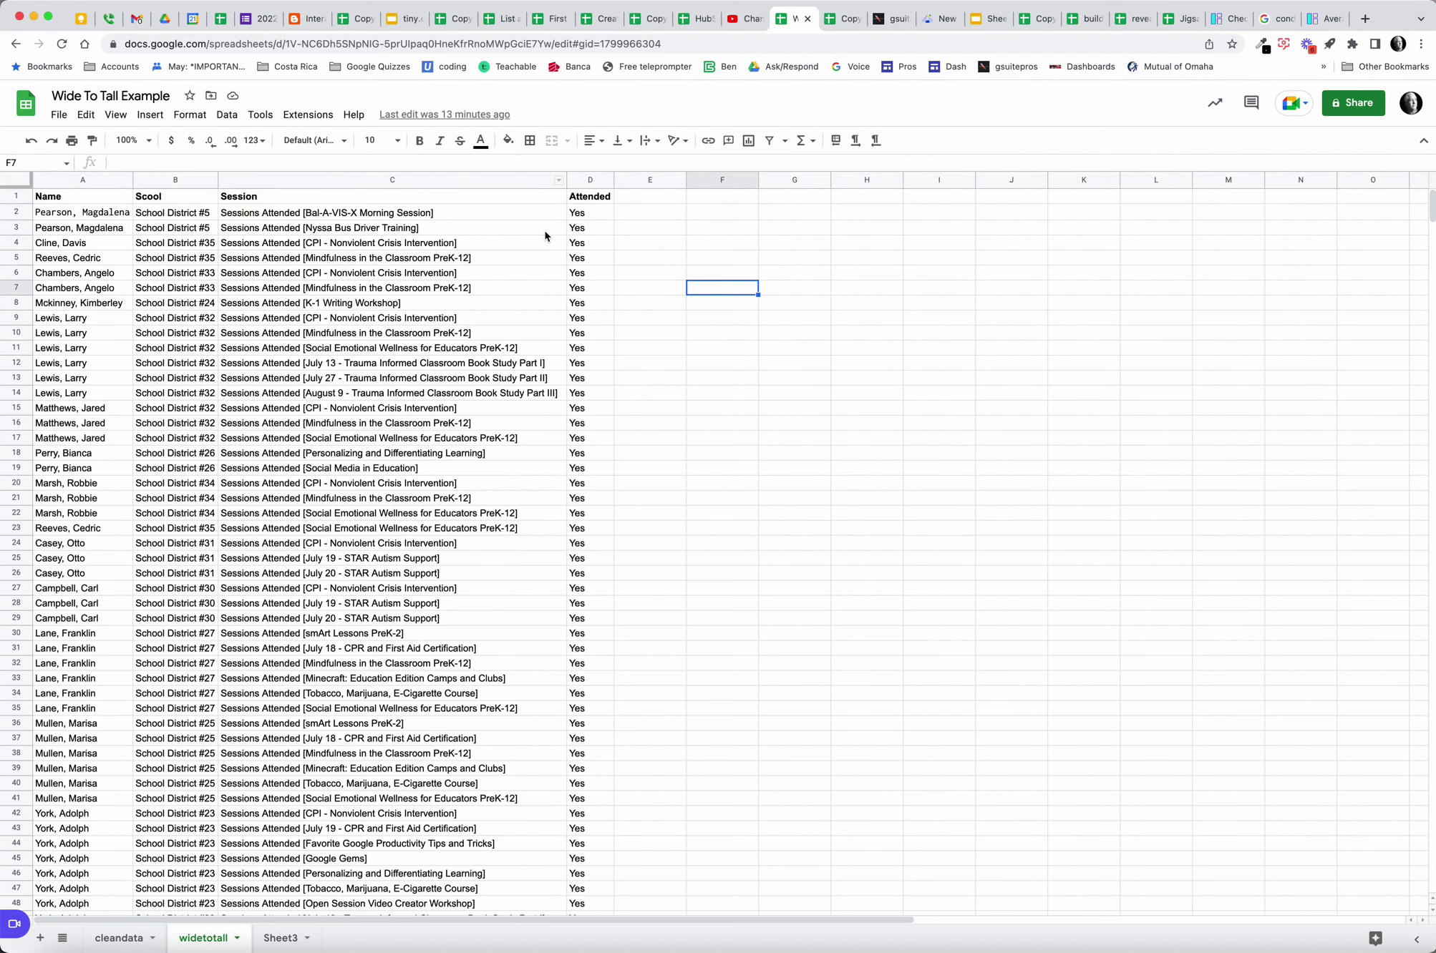
click(84, 213)
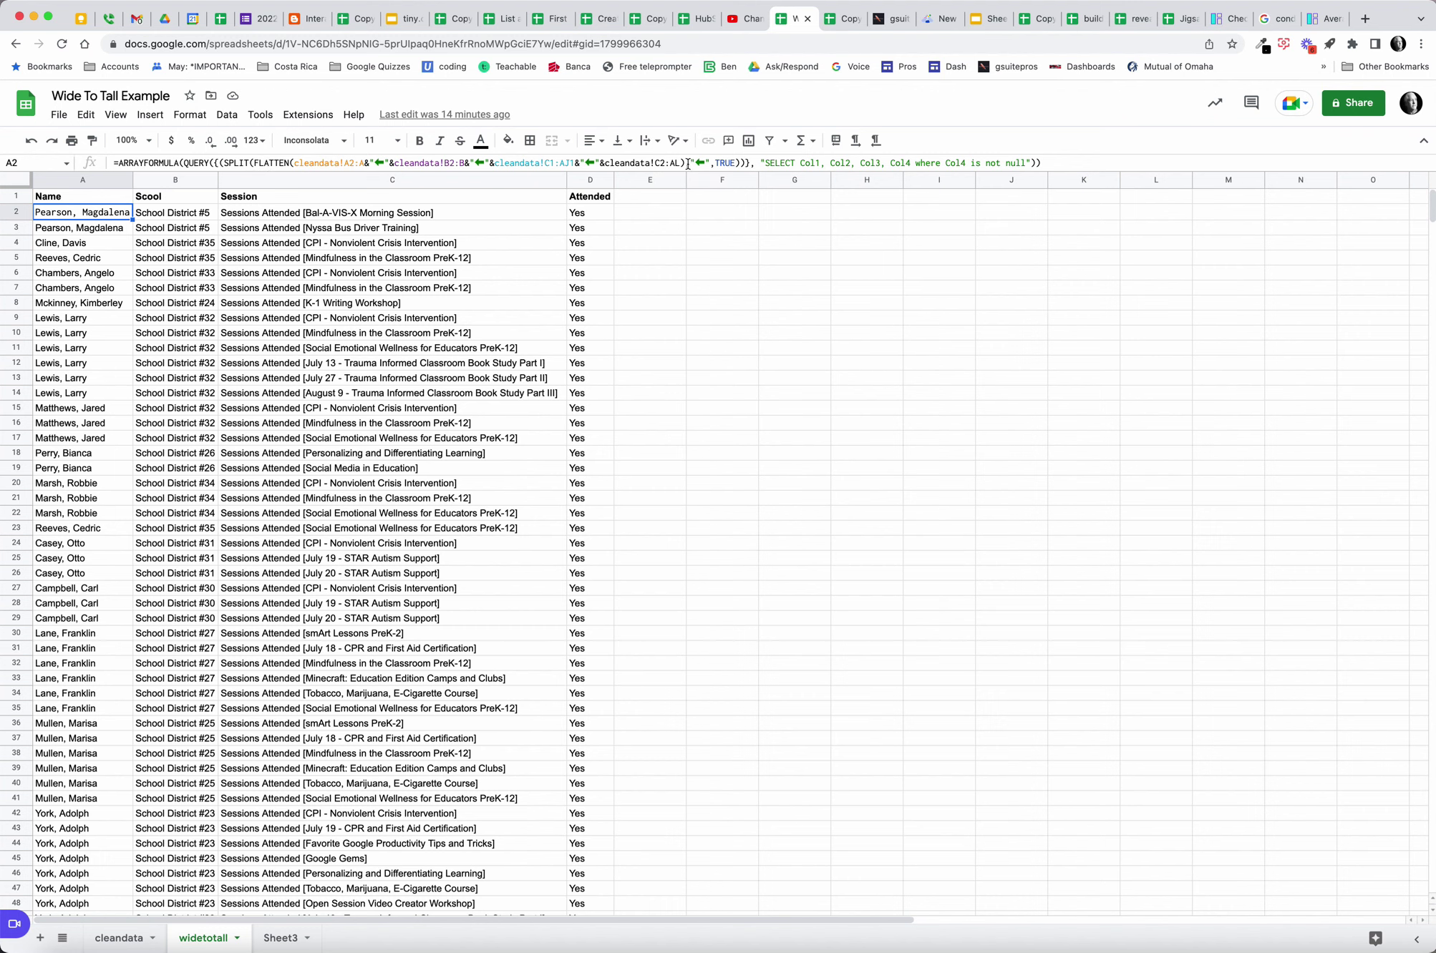
click(215, 164)
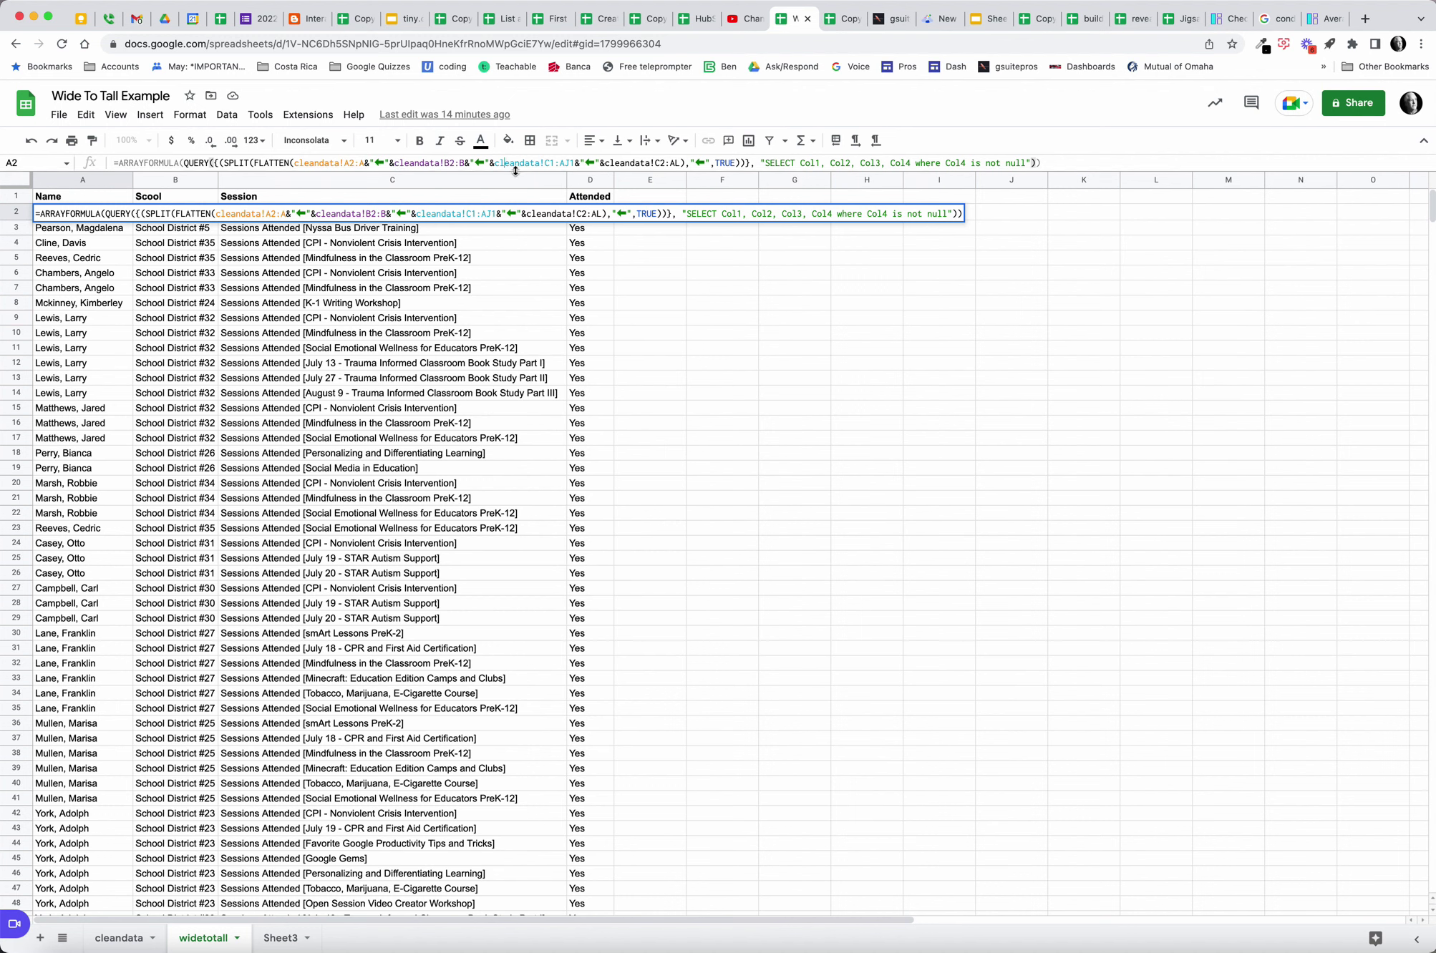
click(752, 164)
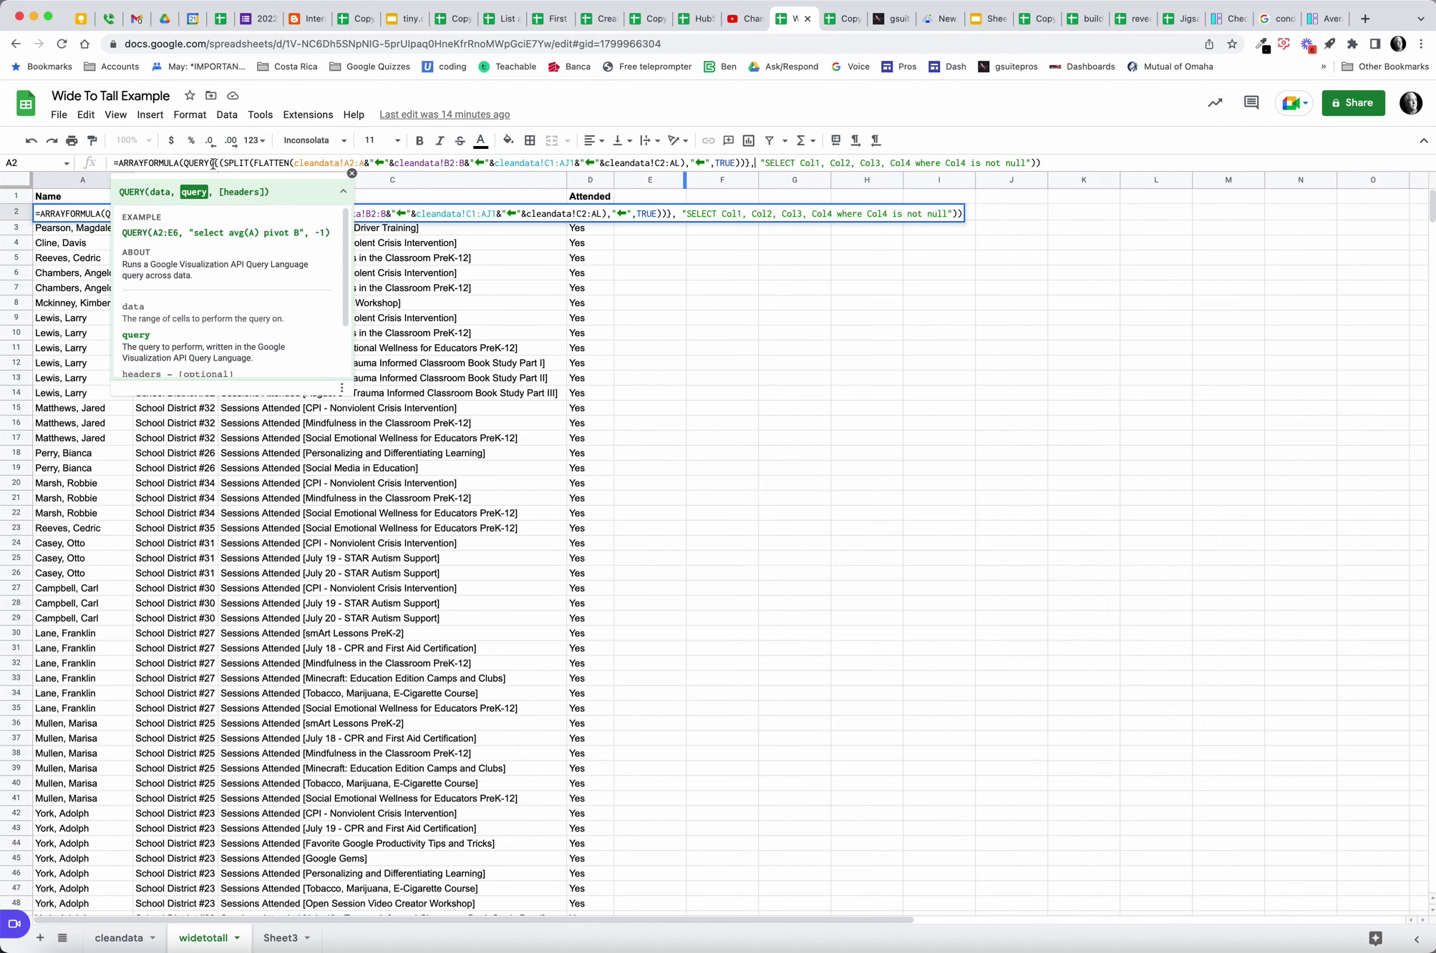
drag(214, 164, 751, 164)
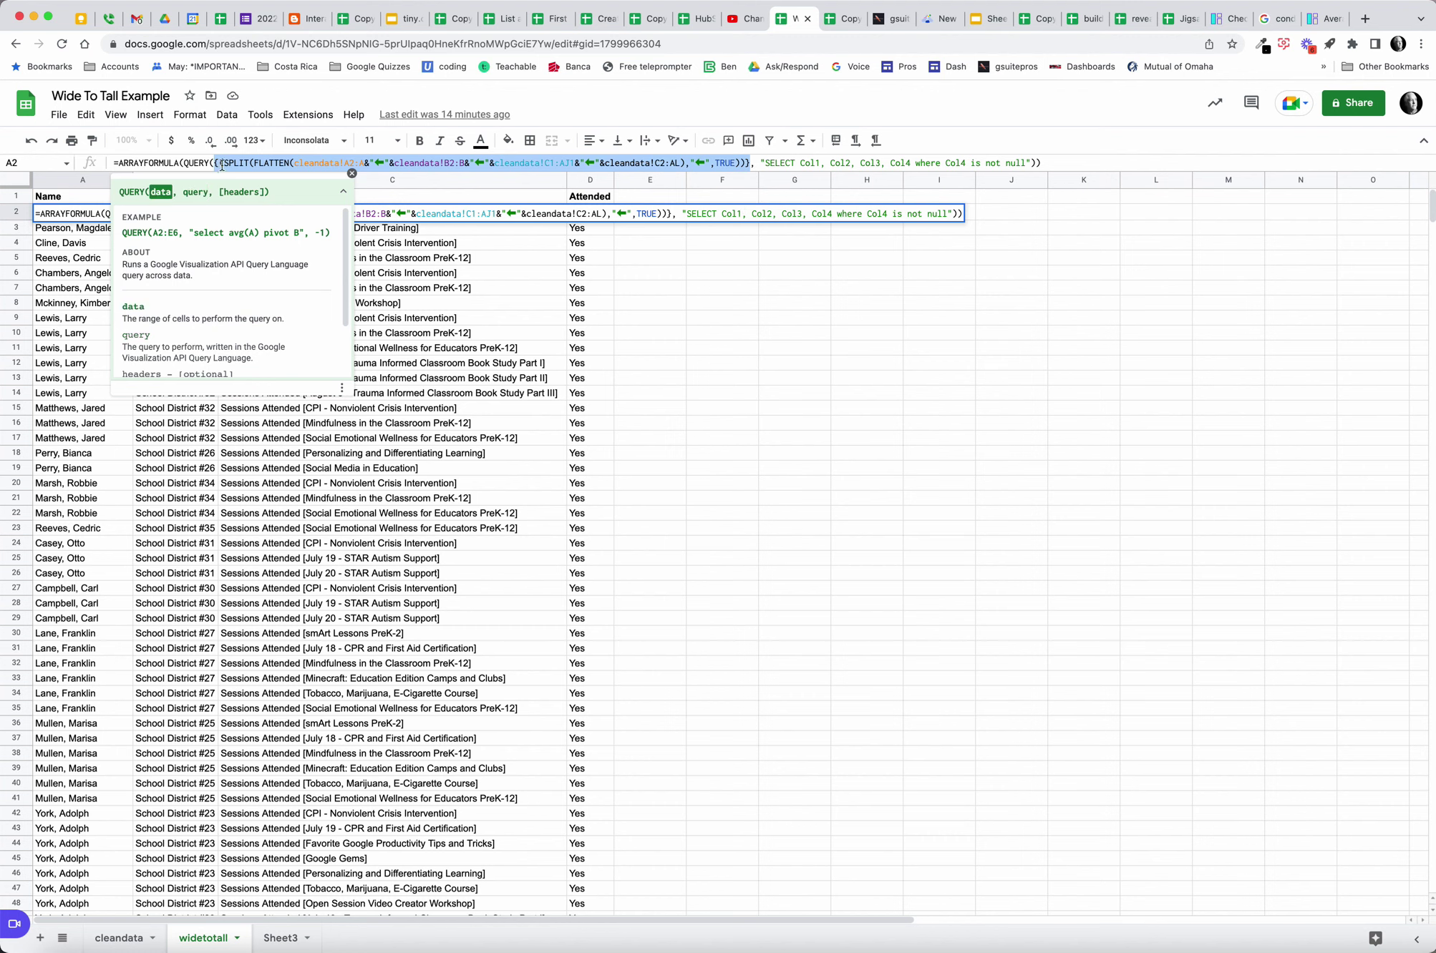
text(()
click(786, 163)
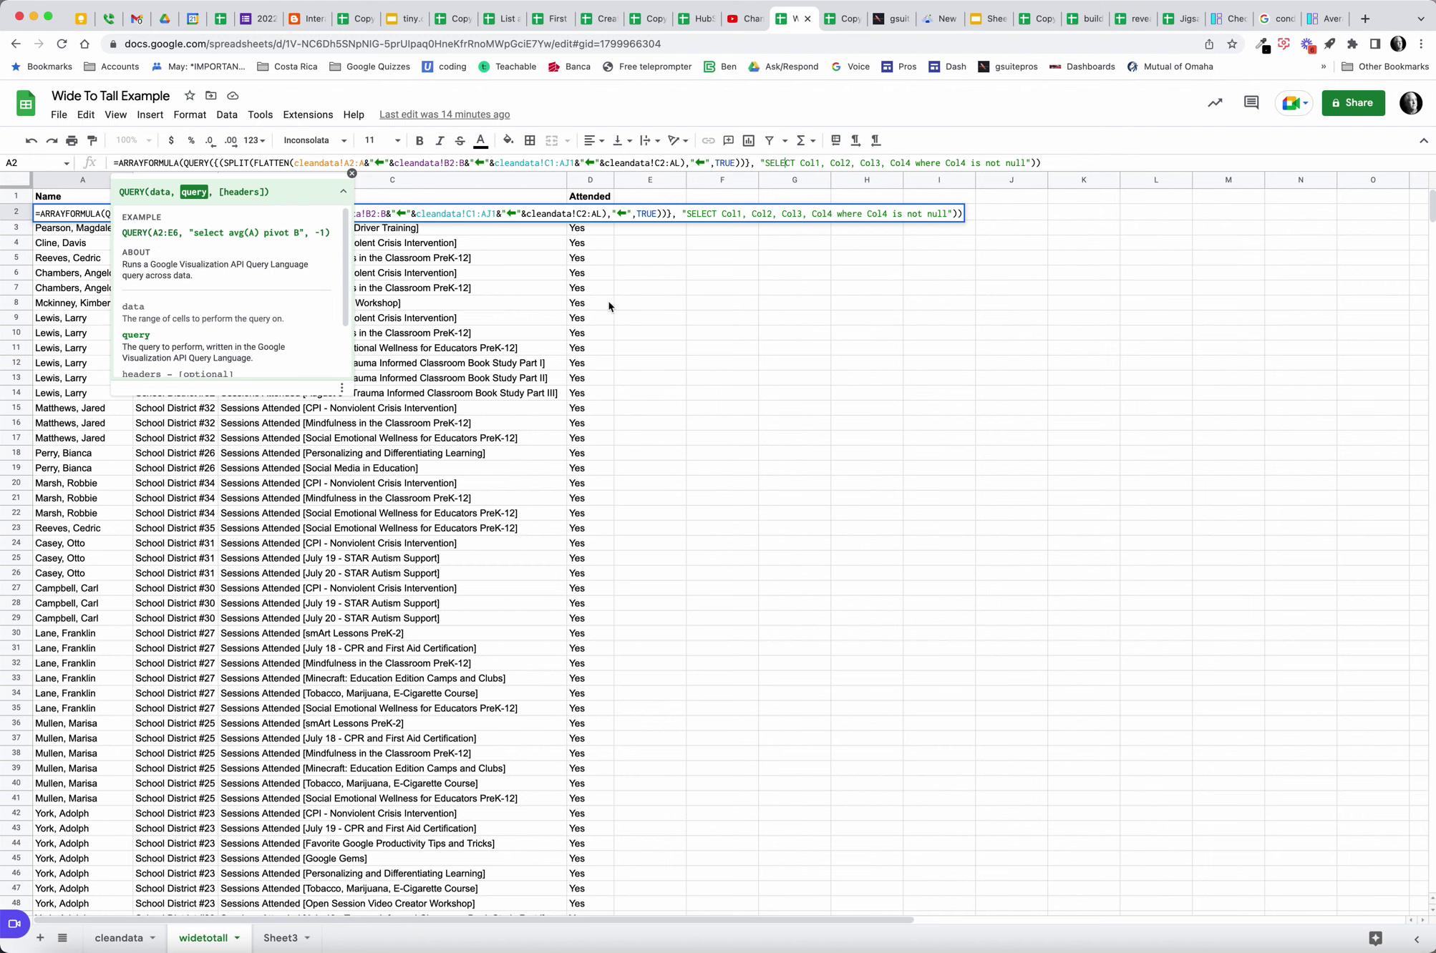
key(Return)
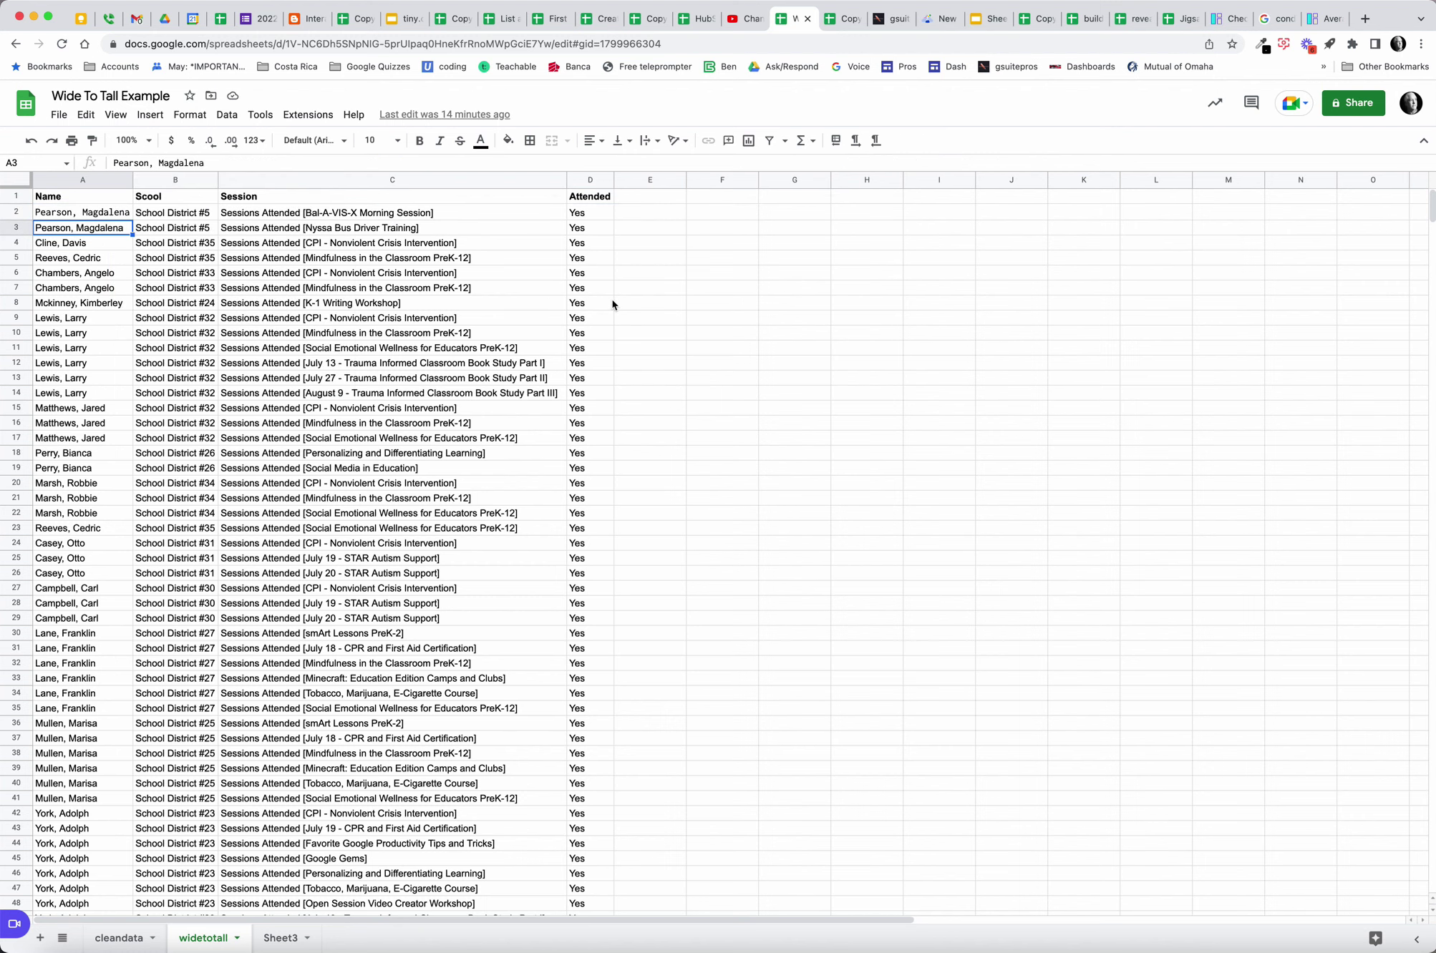
- Create a pivot table from widetotall!A1:D178 on the existing sheet at widetotall!F1
click(96, 196)
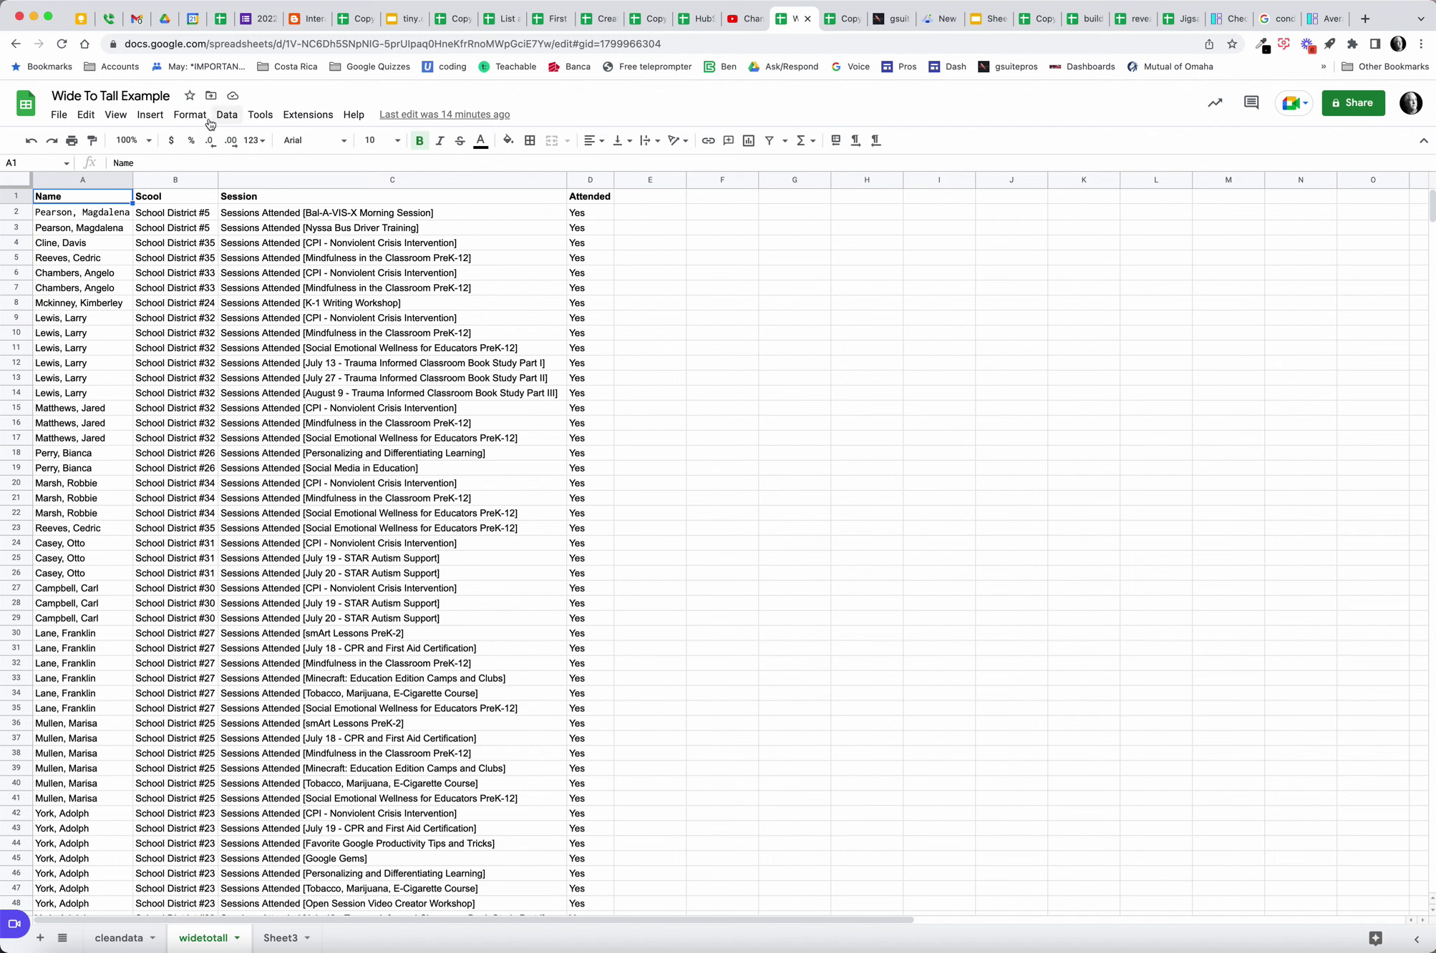
click(149, 114)
click(204, 268)
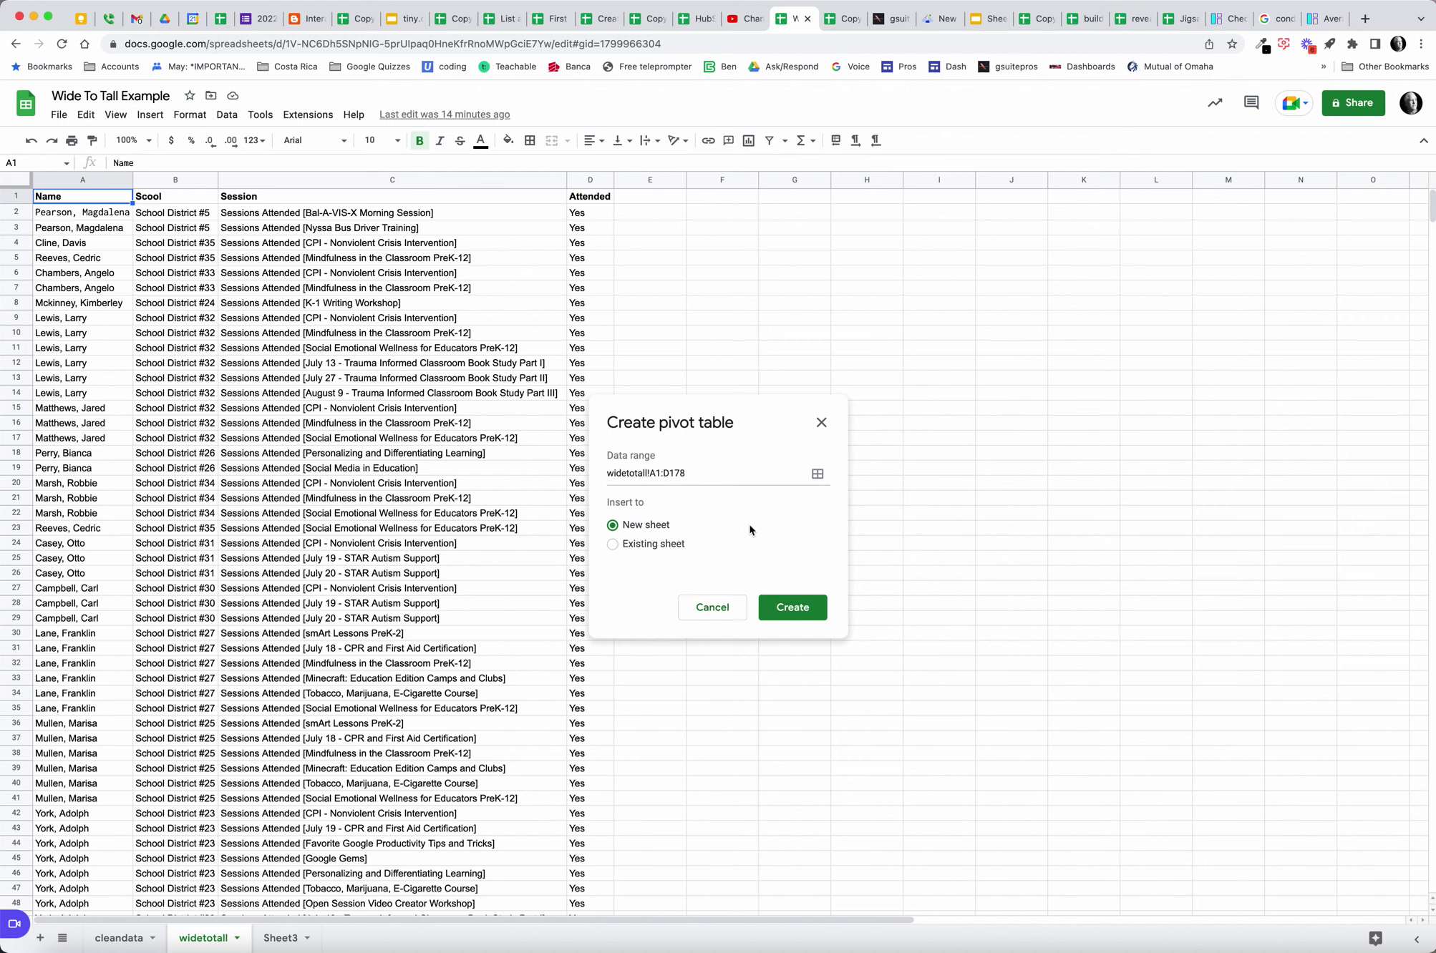
click(644, 546)
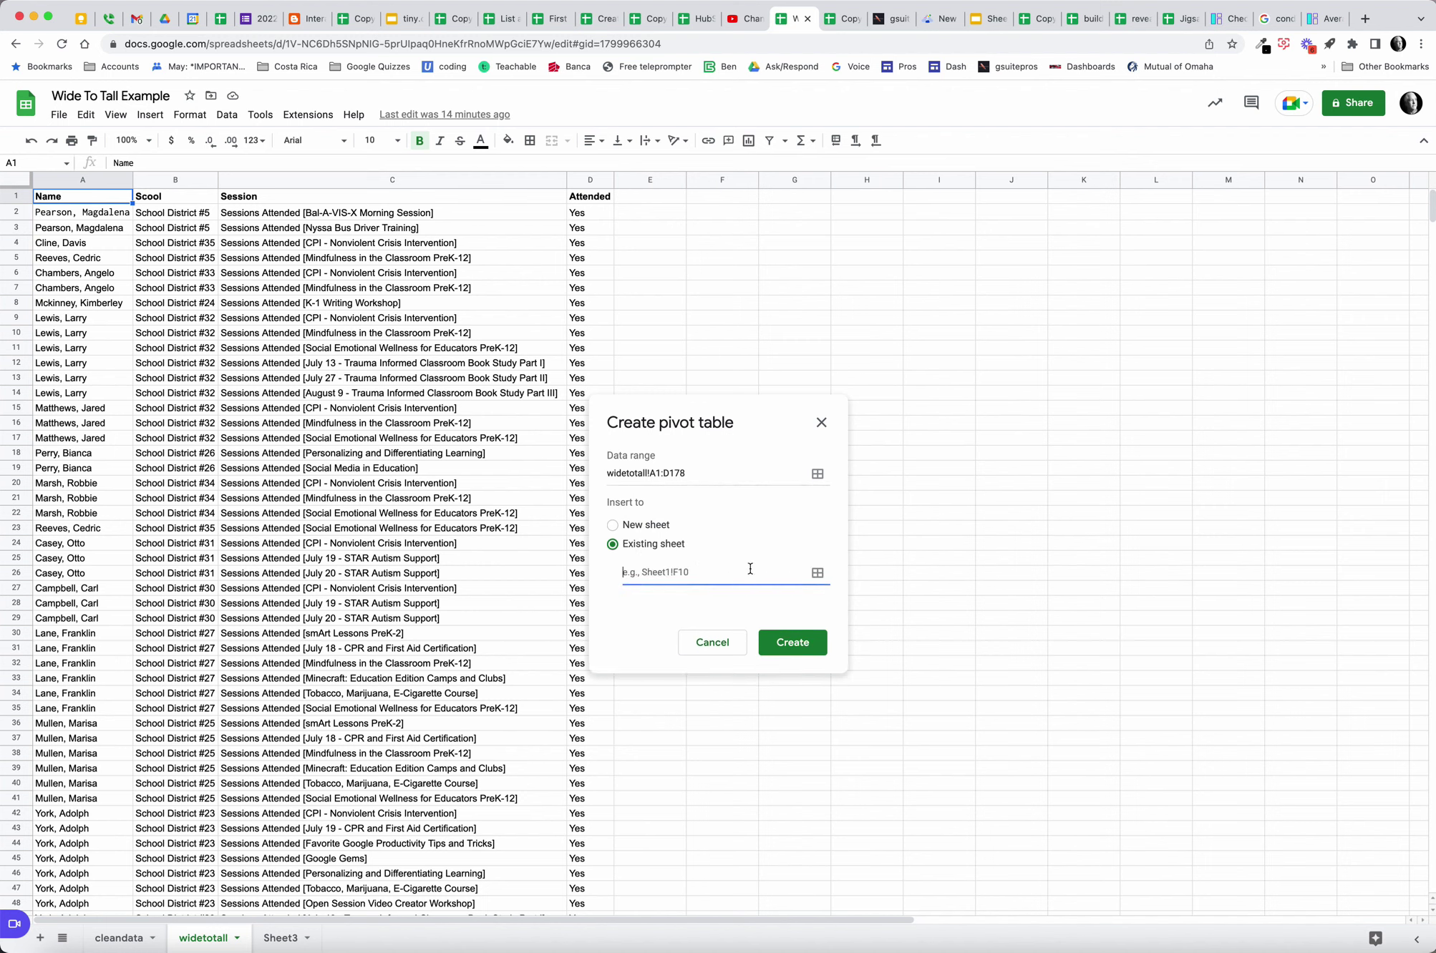
click(730, 196)
click(812, 515)
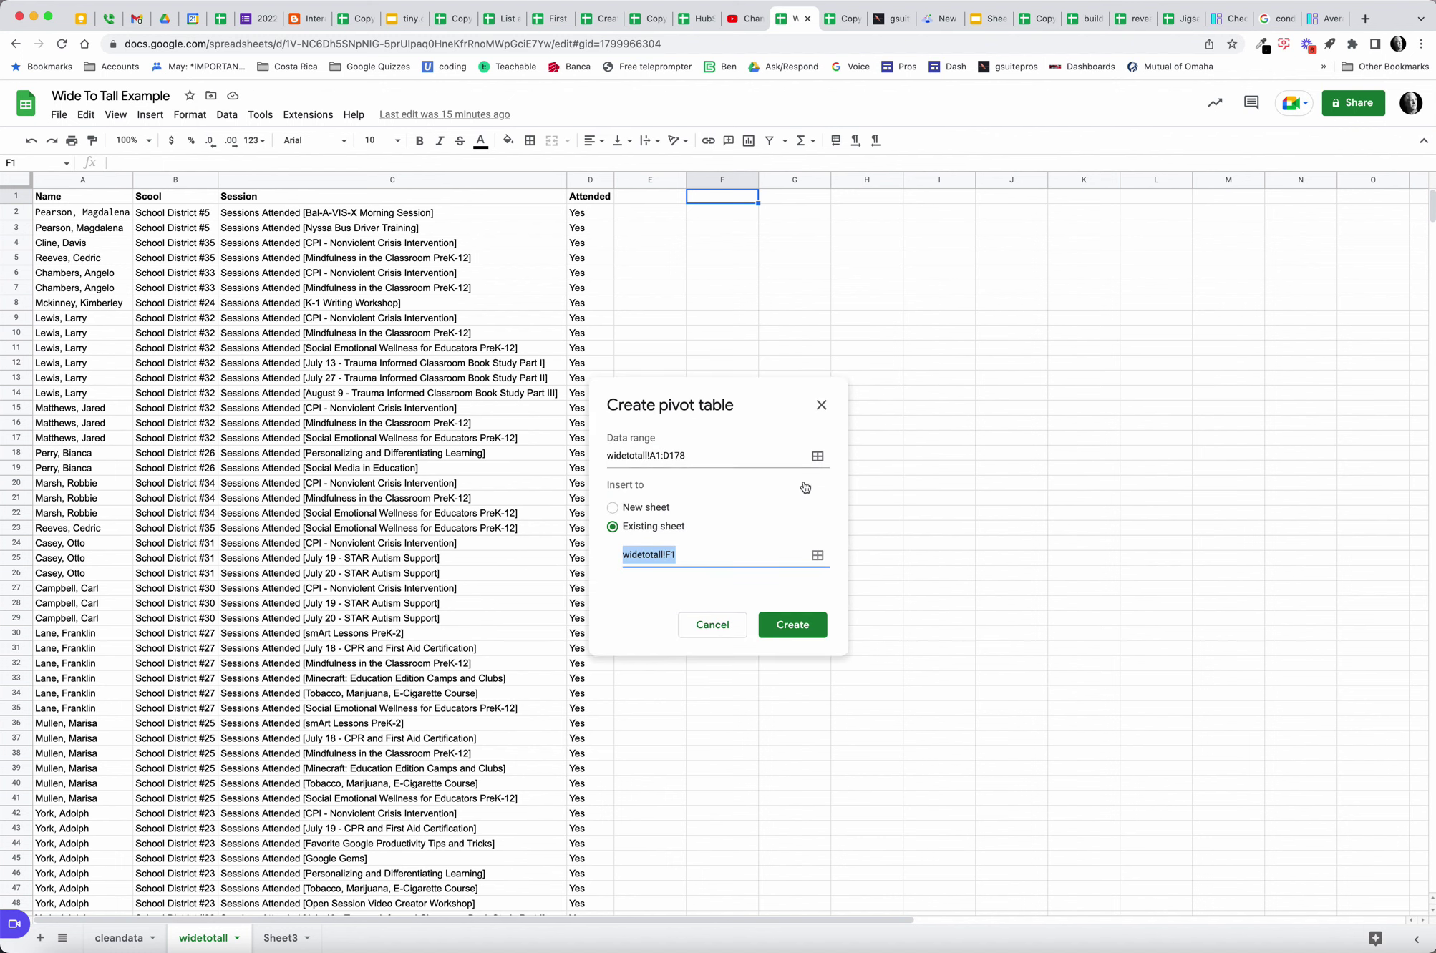
key(Return)
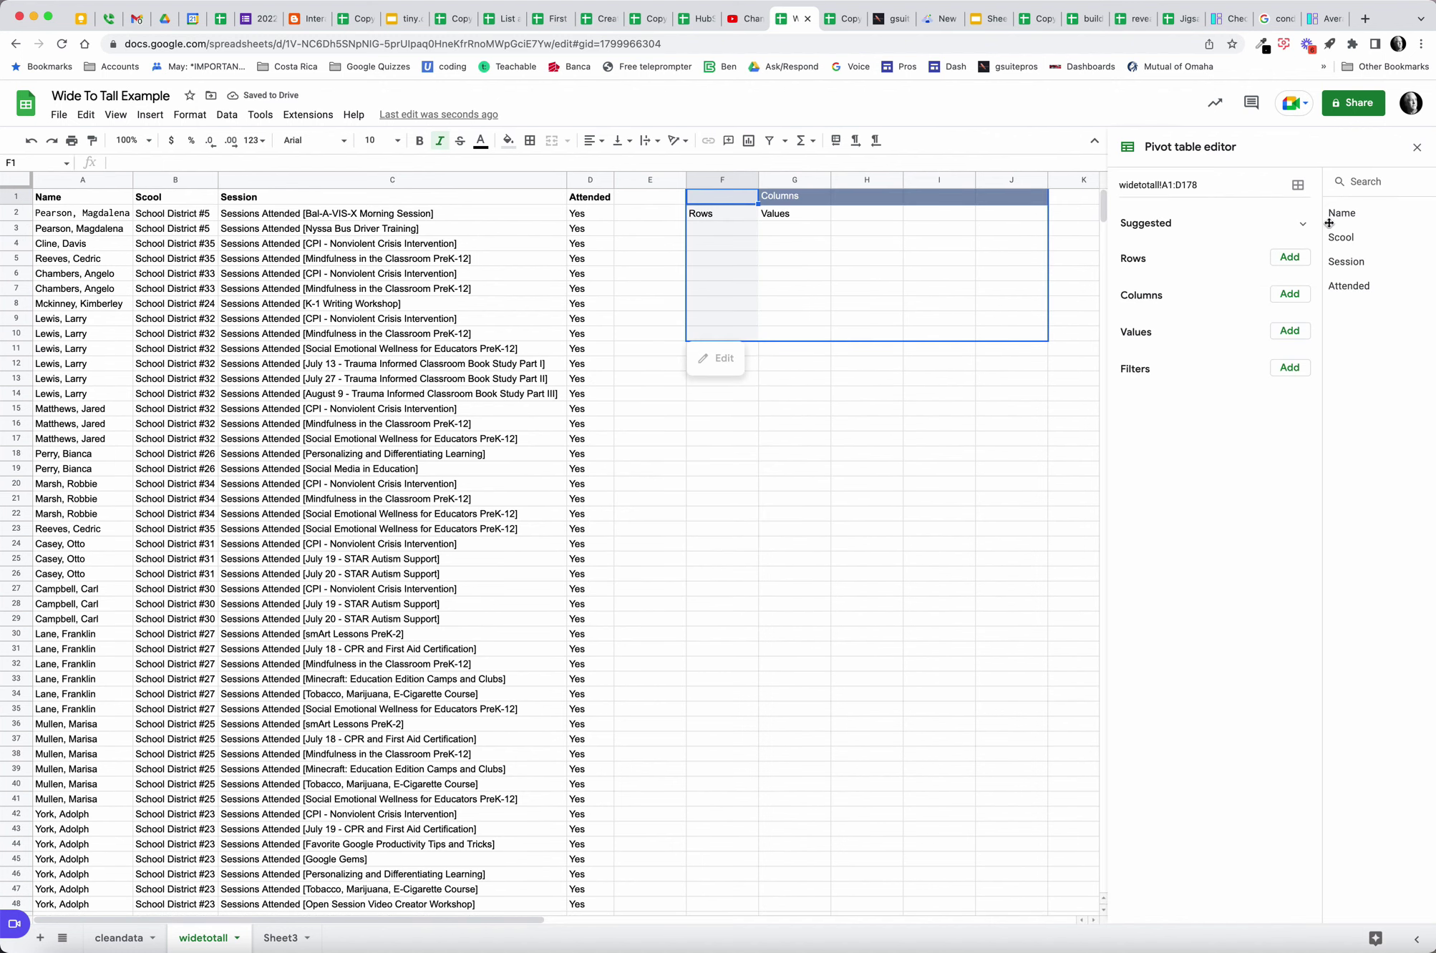
- Set the pivot table's rows to Name and values to COUNTA of Session, sorted descending by that count
drag(1344, 214, 1099, 292)
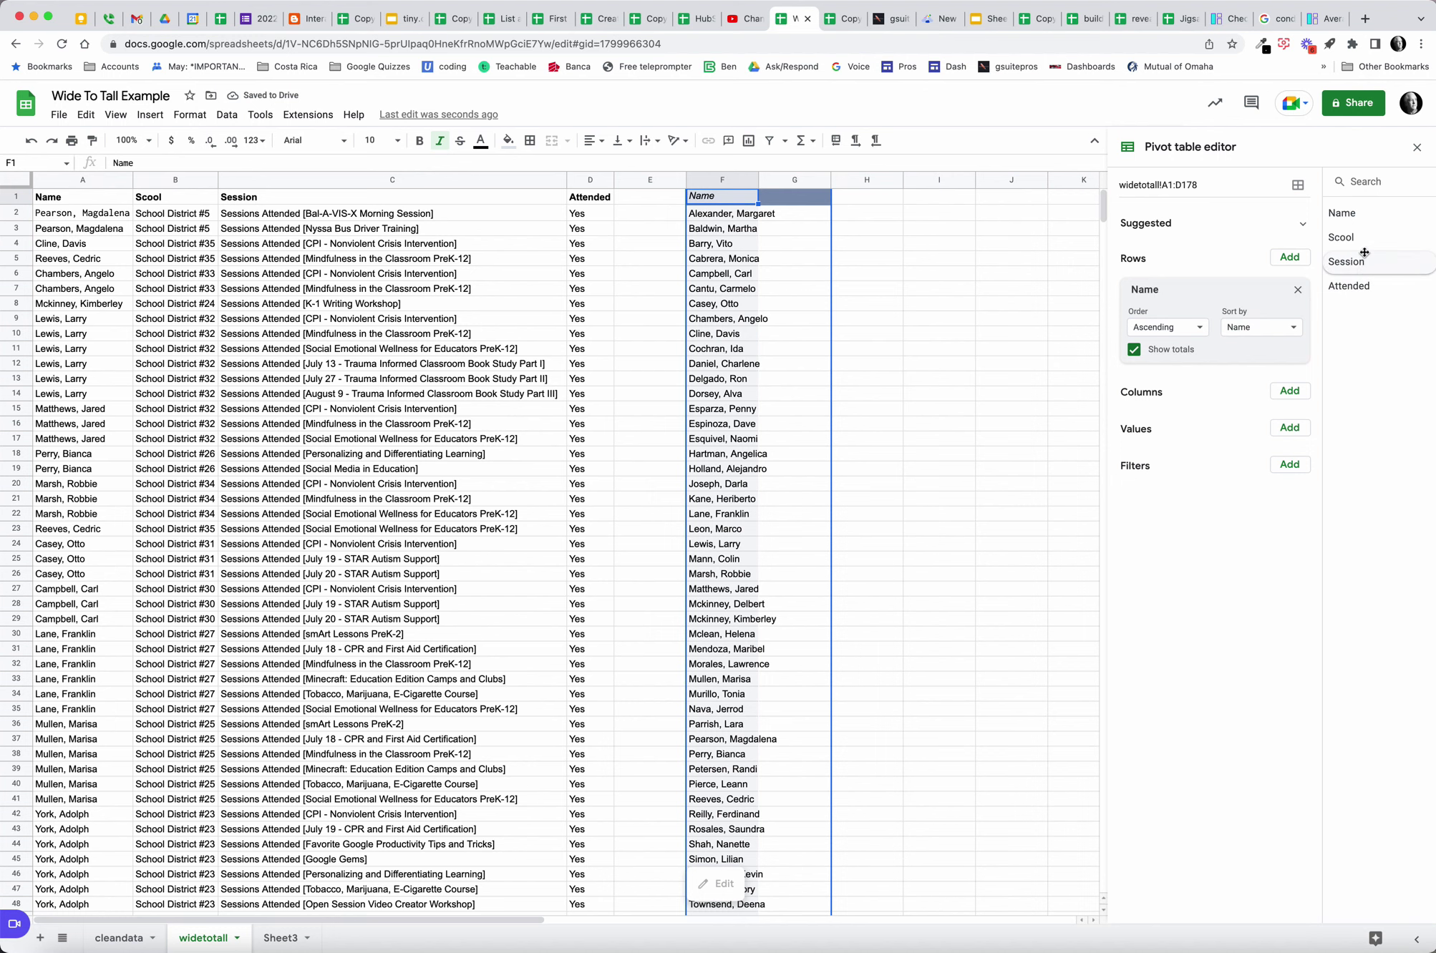
drag(1360, 262, 1220, 453)
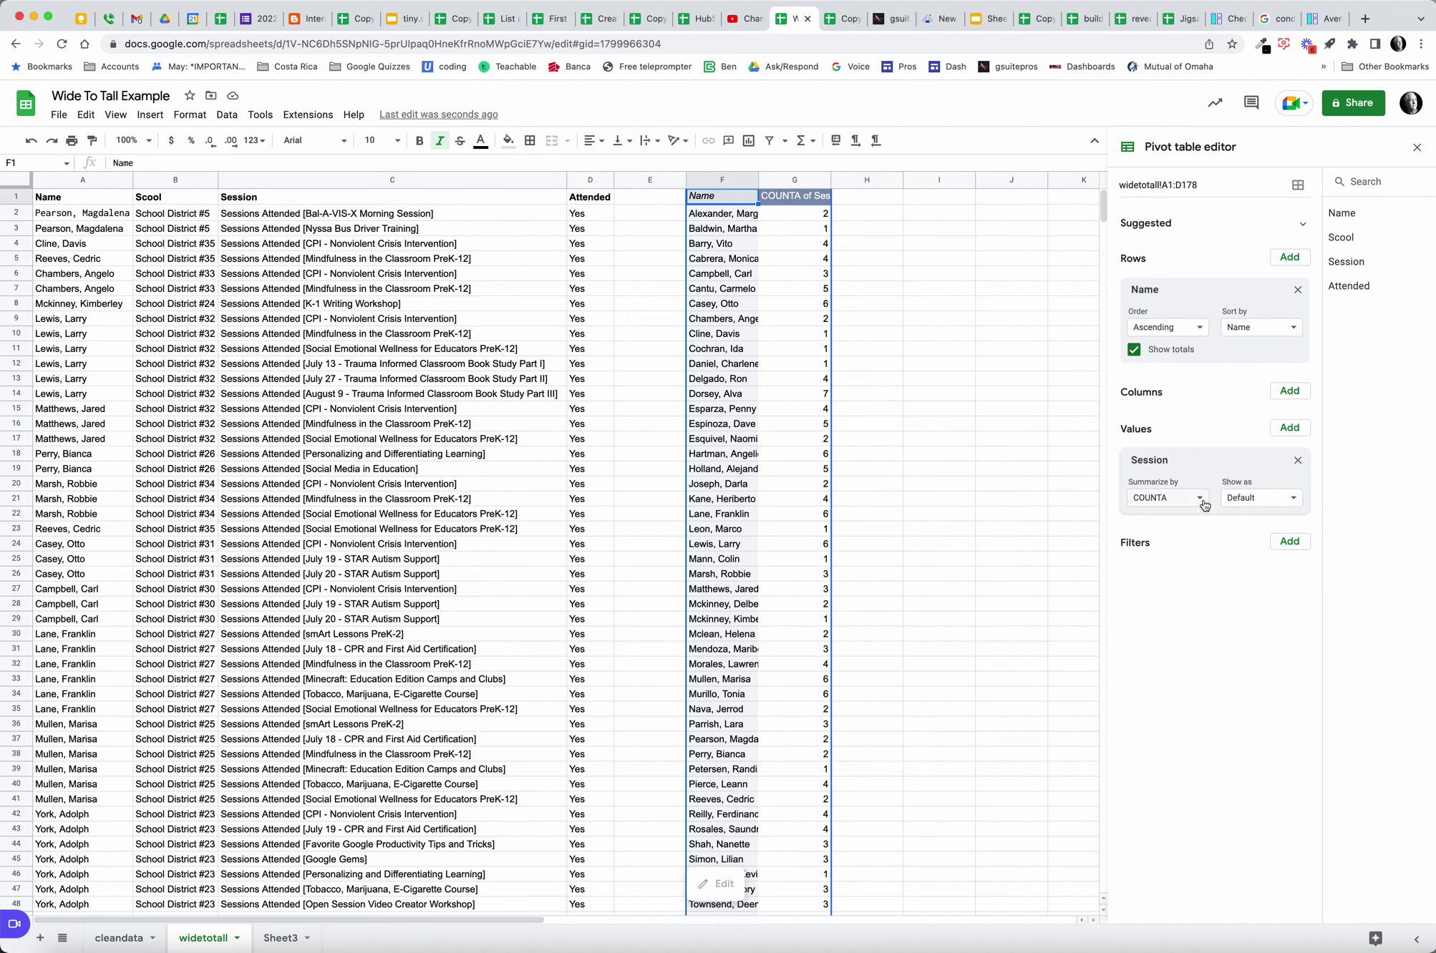
click(1201, 331)
click(1166, 375)
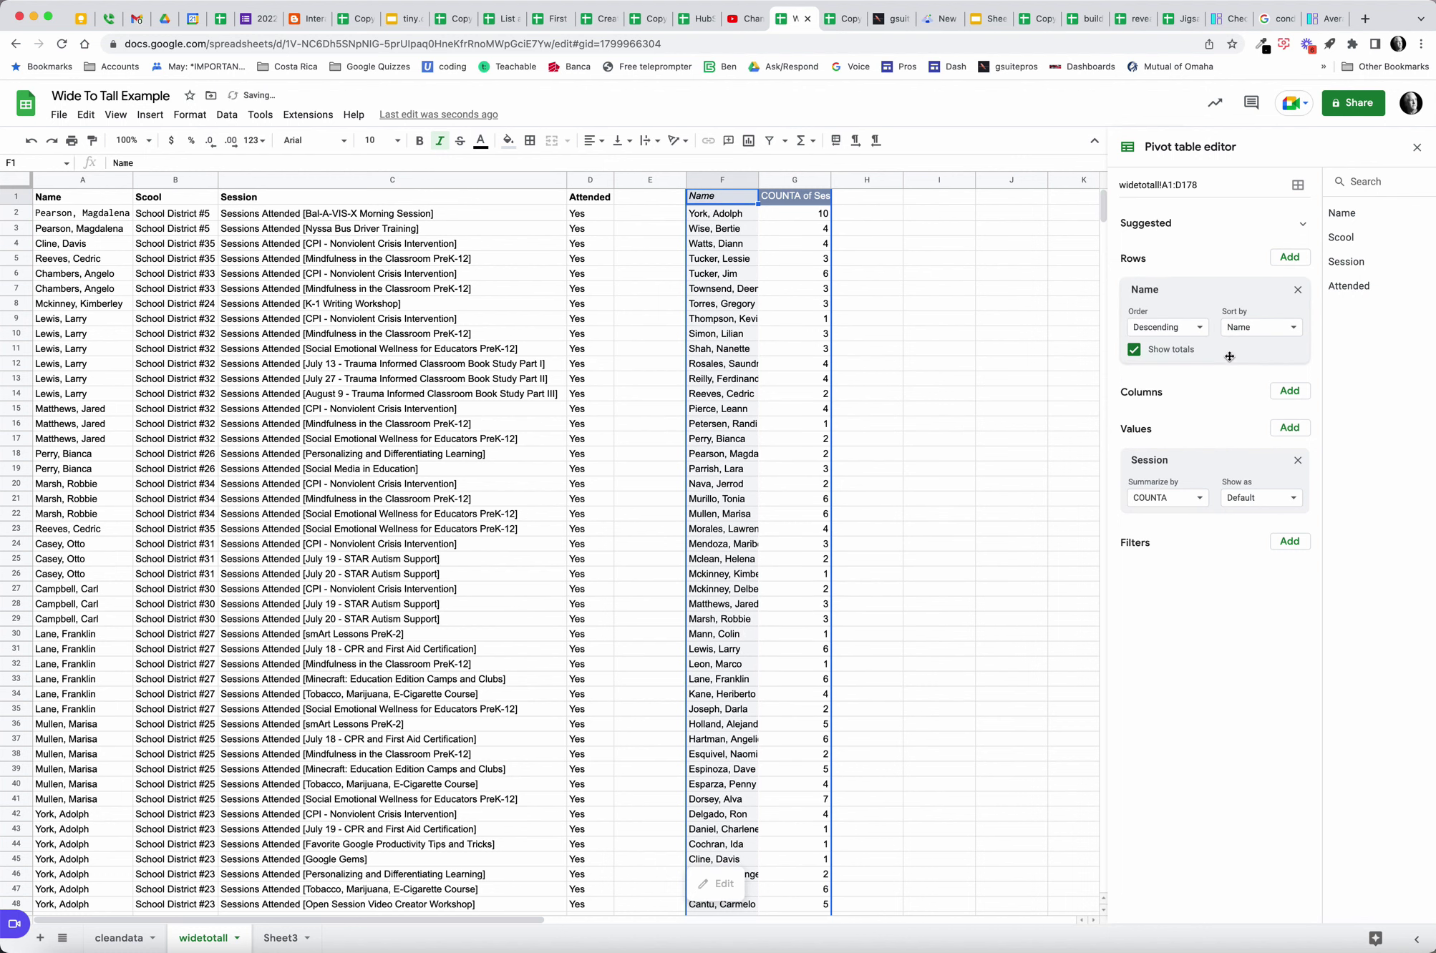
click(1295, 331)
click(1296, 375)
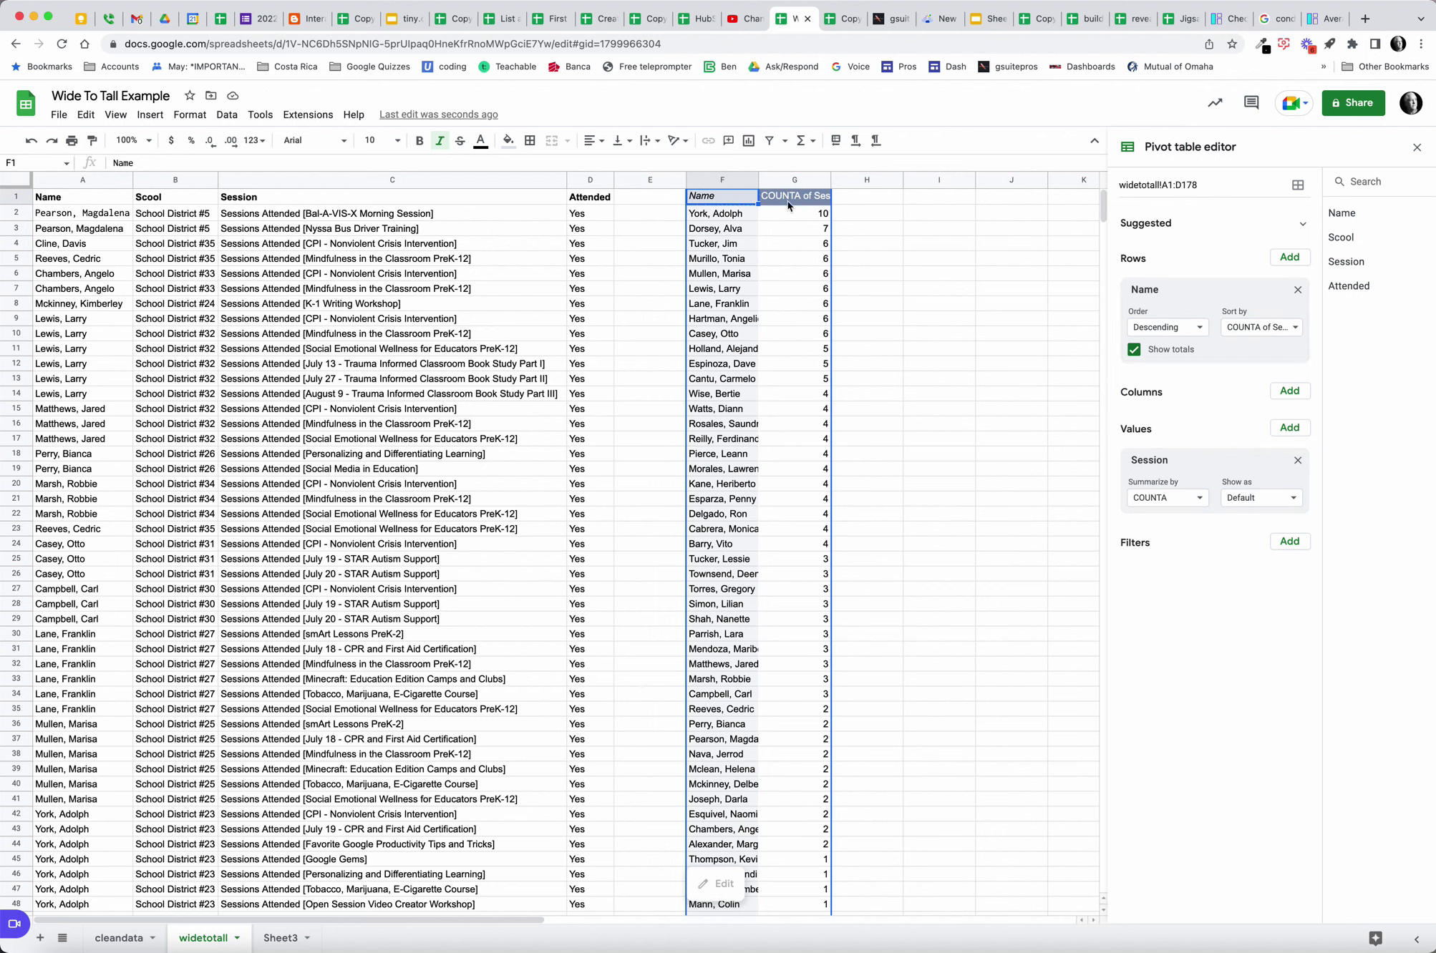
- Paste a copy of the pivot table at I1 and remove Name from the copy's rows
click(929, 198)
key(ctrl+v)
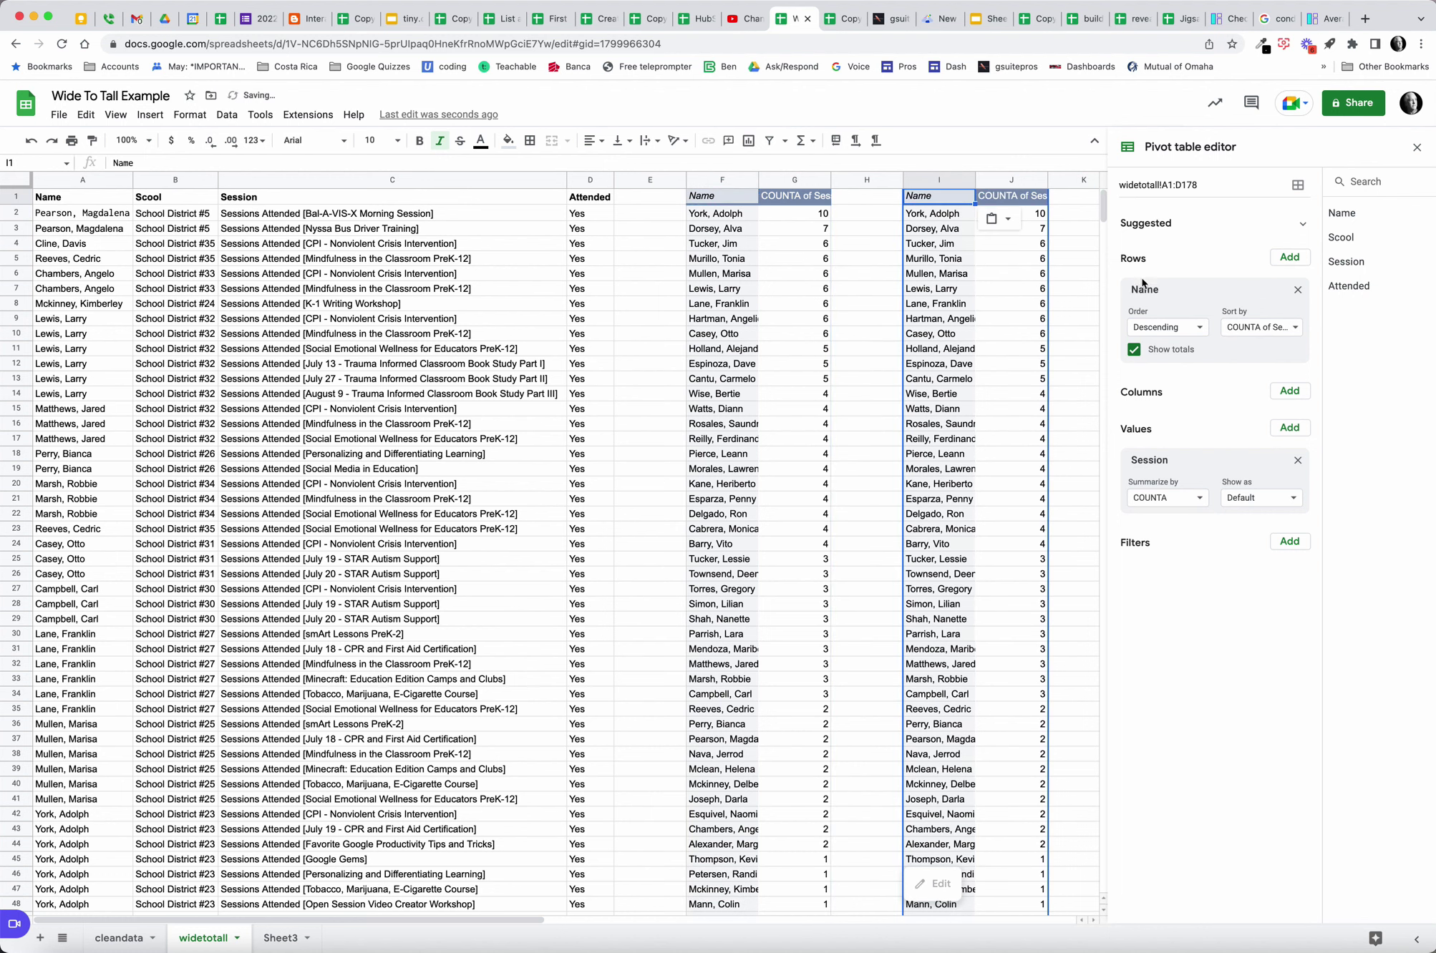
click(1297, 289)
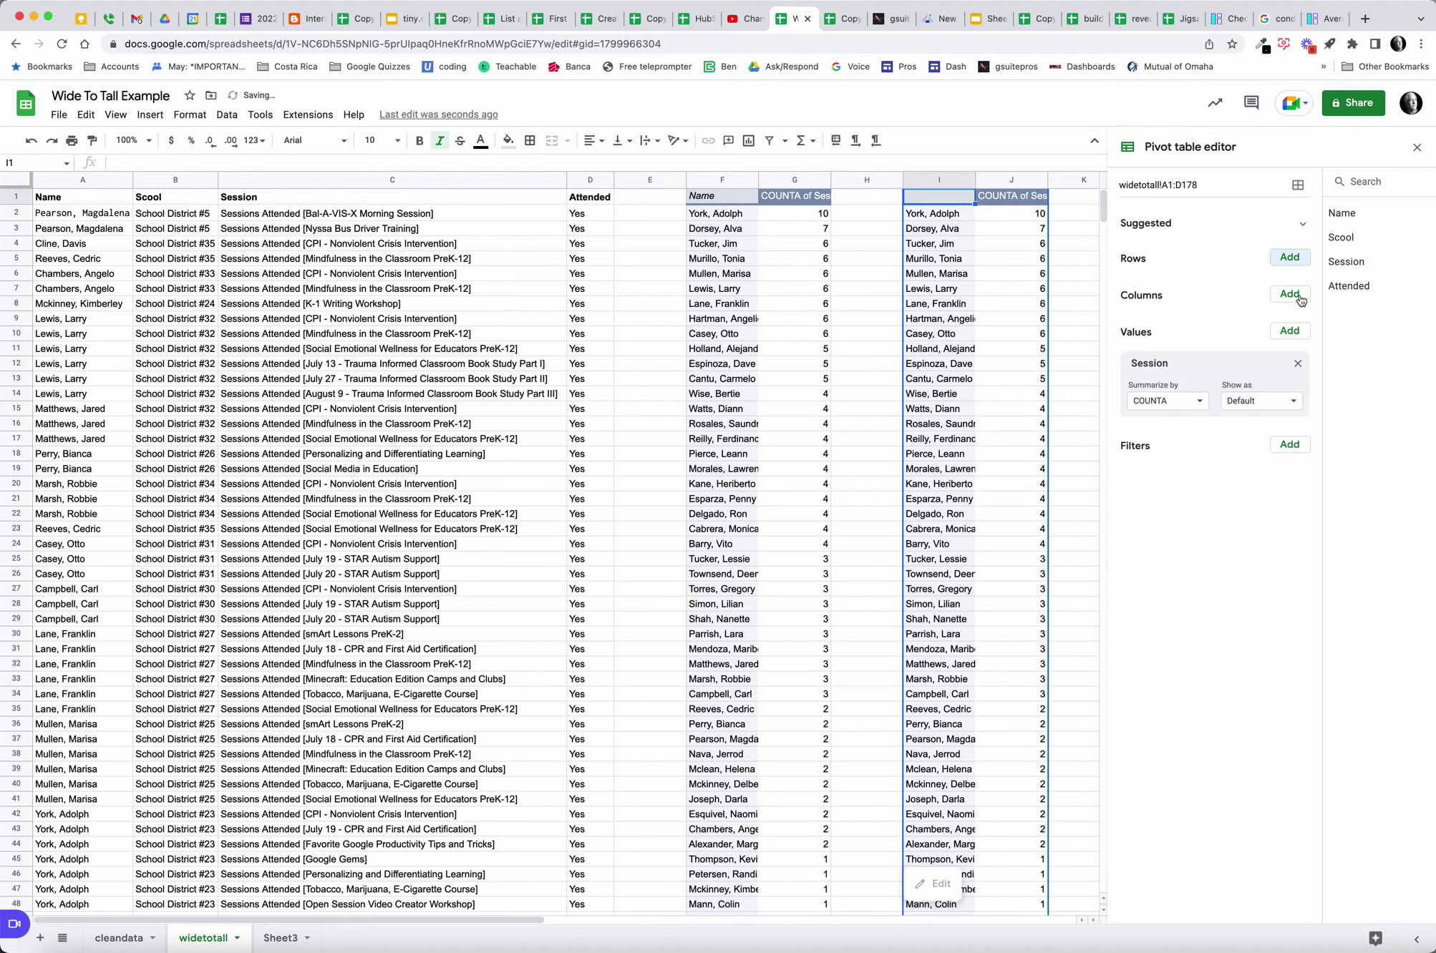
click(1300, 375)
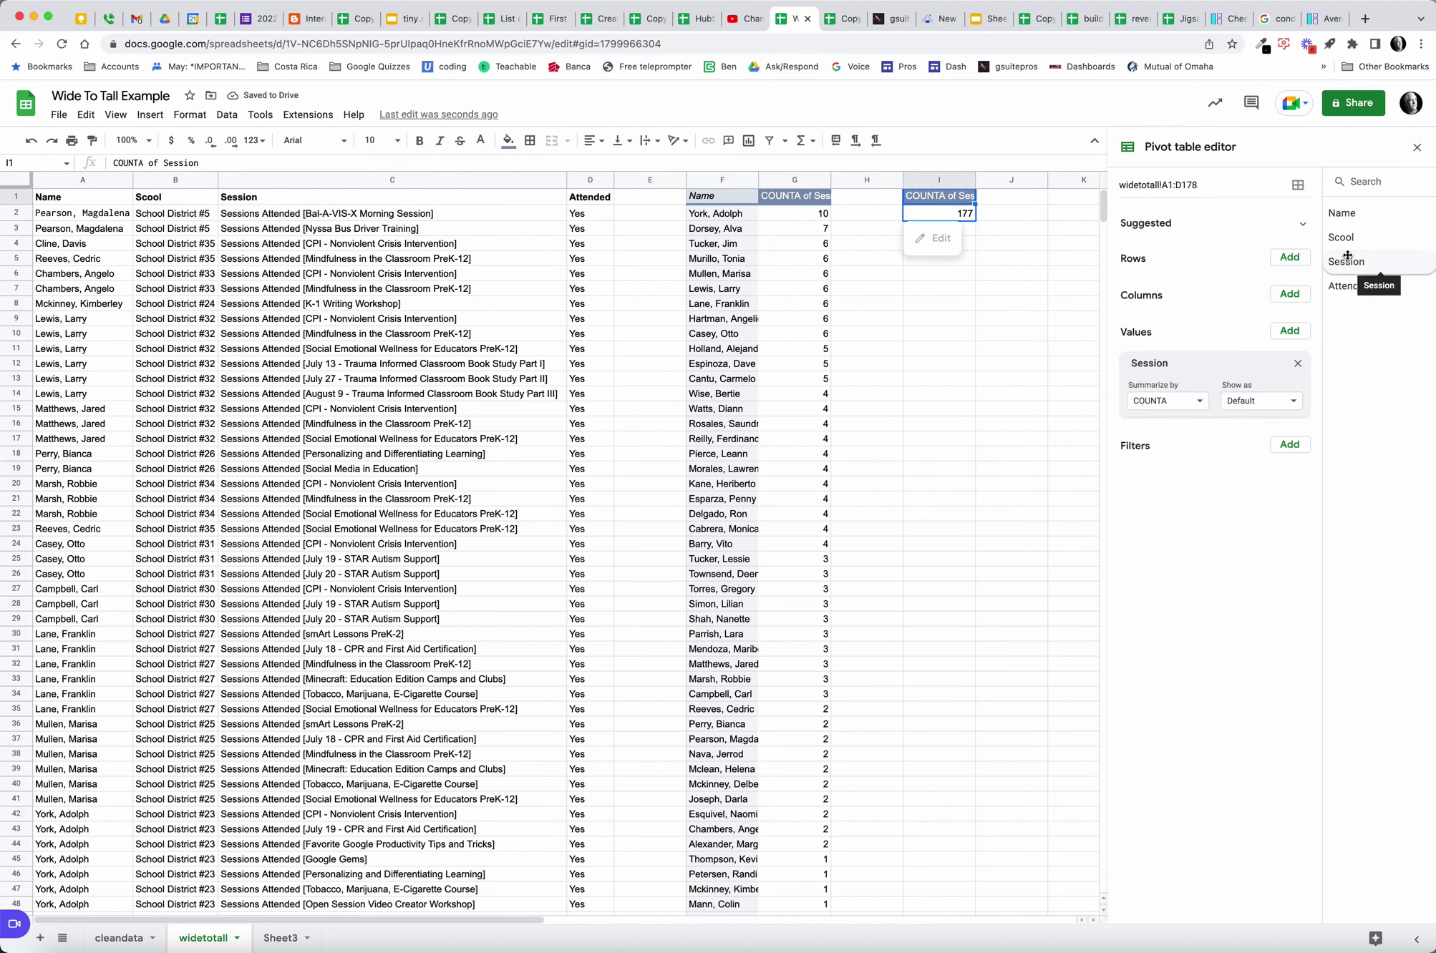
- Set the copied pivot table's rows to Session and replace its values field with COUNTA of Attended
drag(1346, 257, 1184, 277)
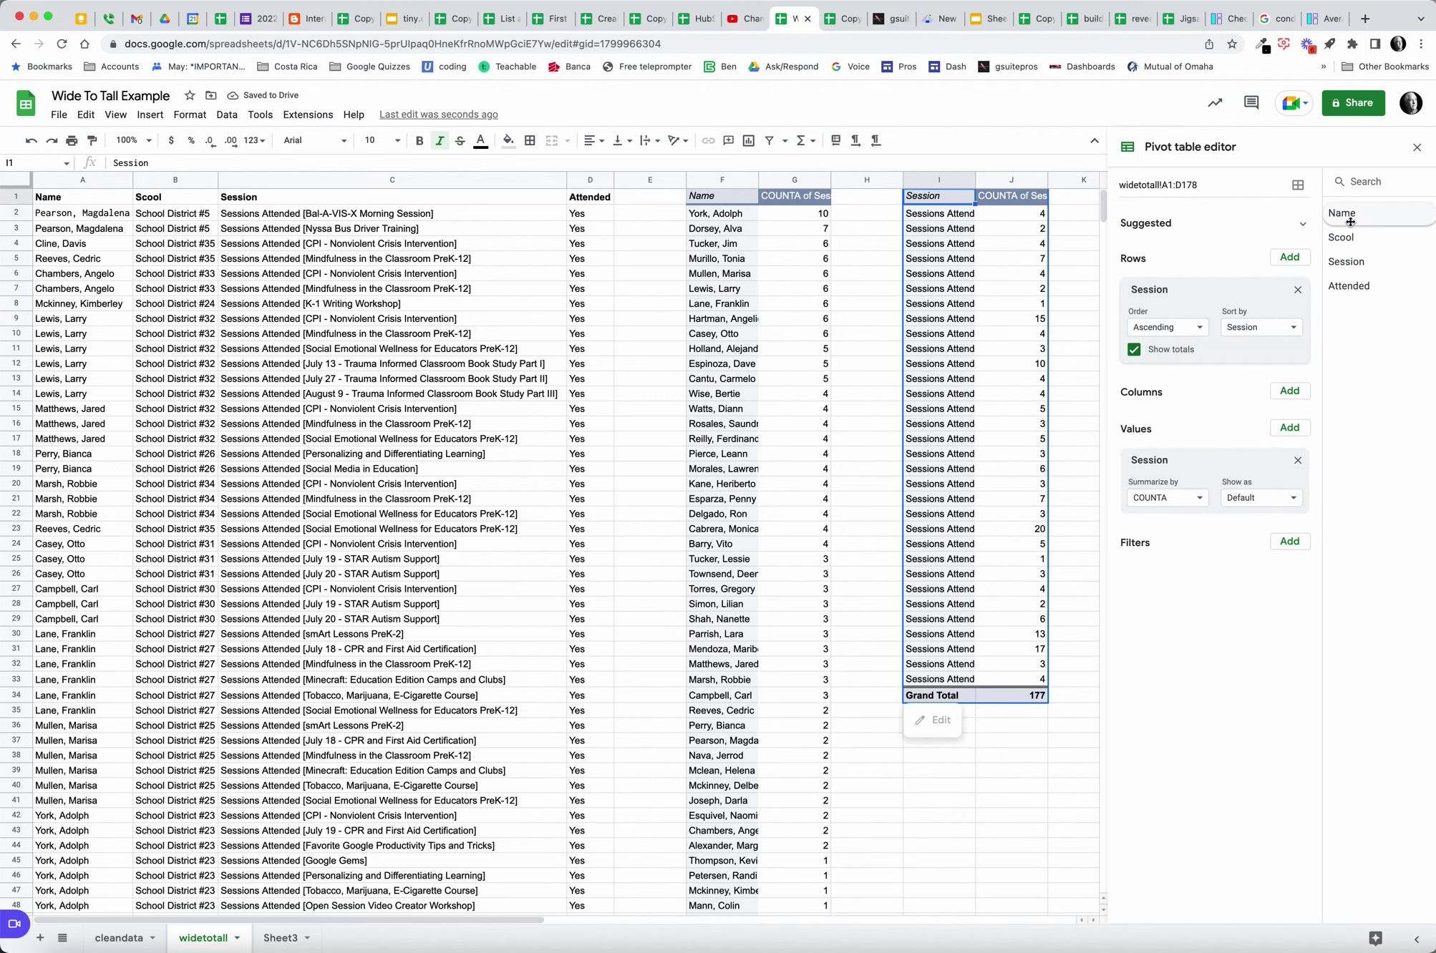
mouse_move(1345, 214)
mouse_down()
mouse_move(1263, 422)
mouse_move(1273, 453)
mouse_move(1355, 212)
mouse_up()
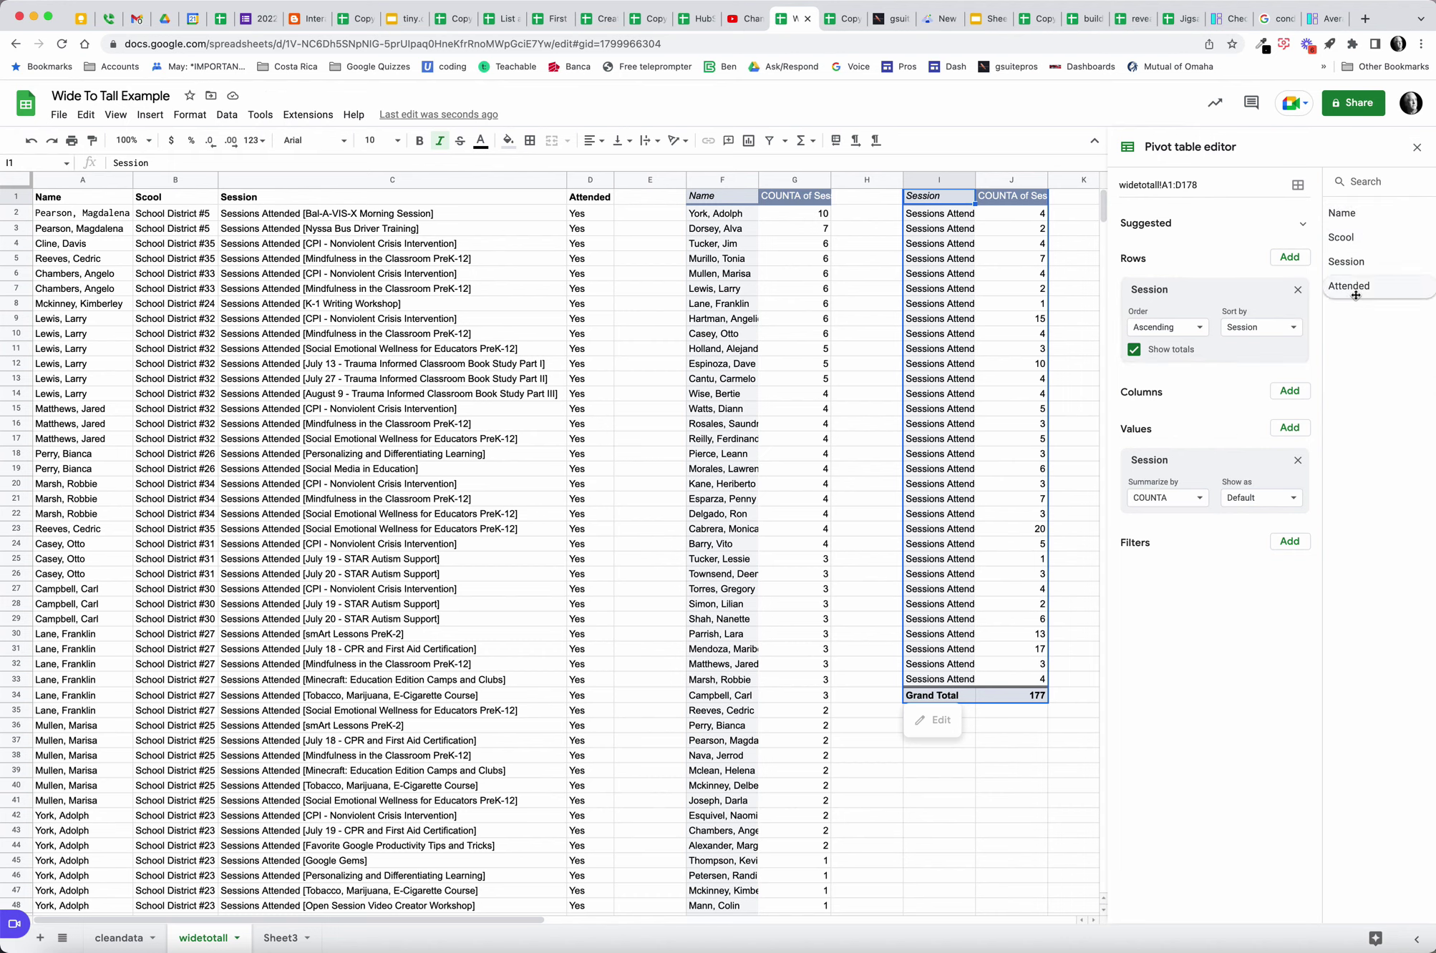
drag(1349, 284, 1216, 495)
- Fit column I to the width of its session names and close the pivot table editor
click(939, 180)
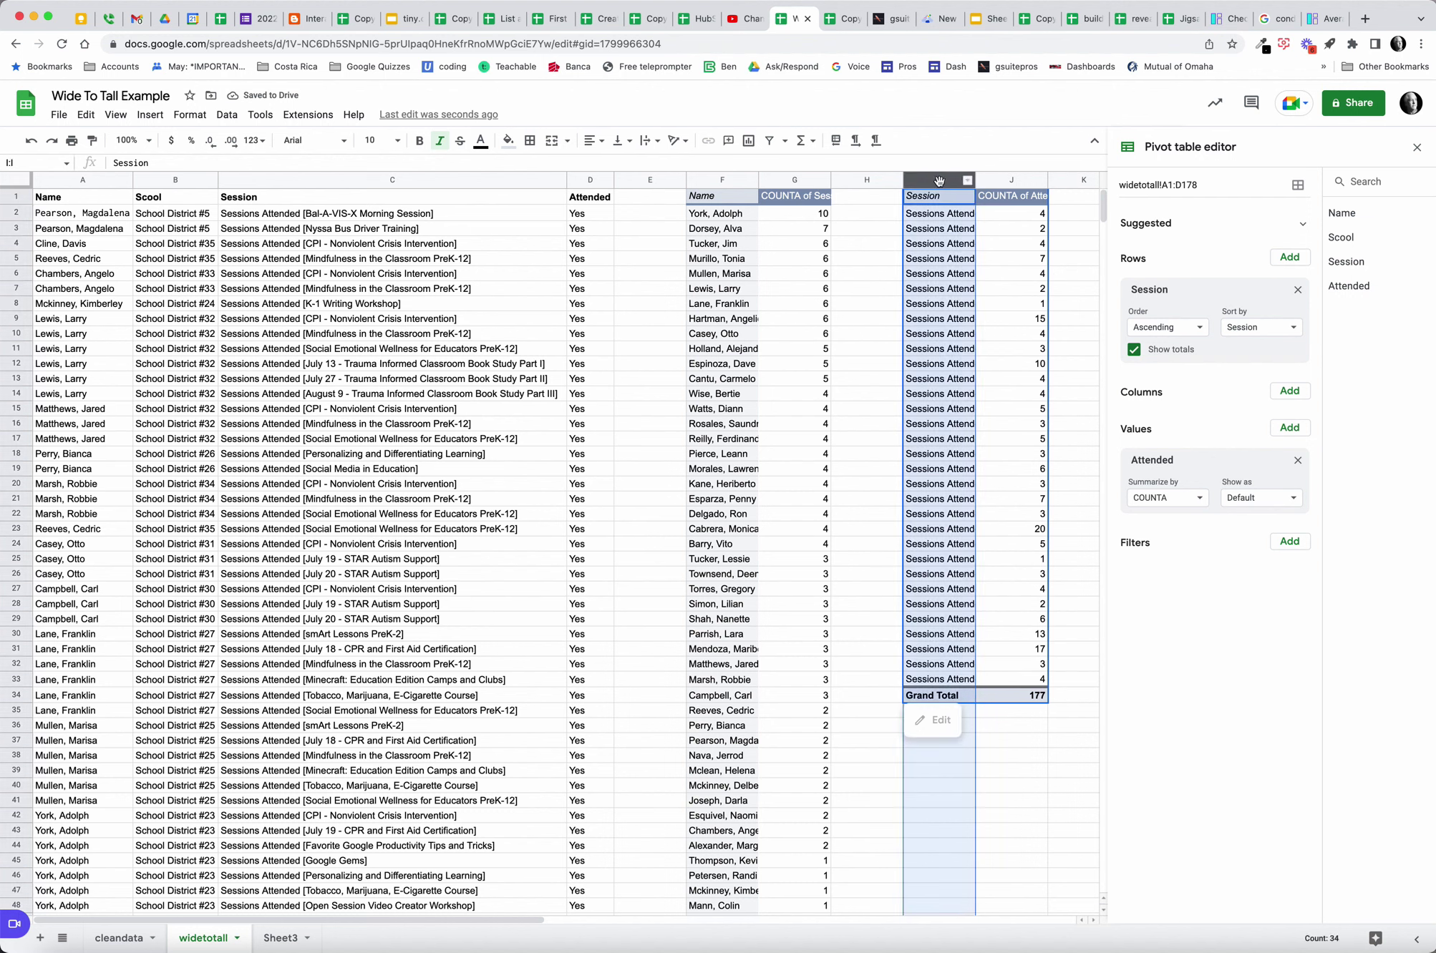
double_click(974, 182)
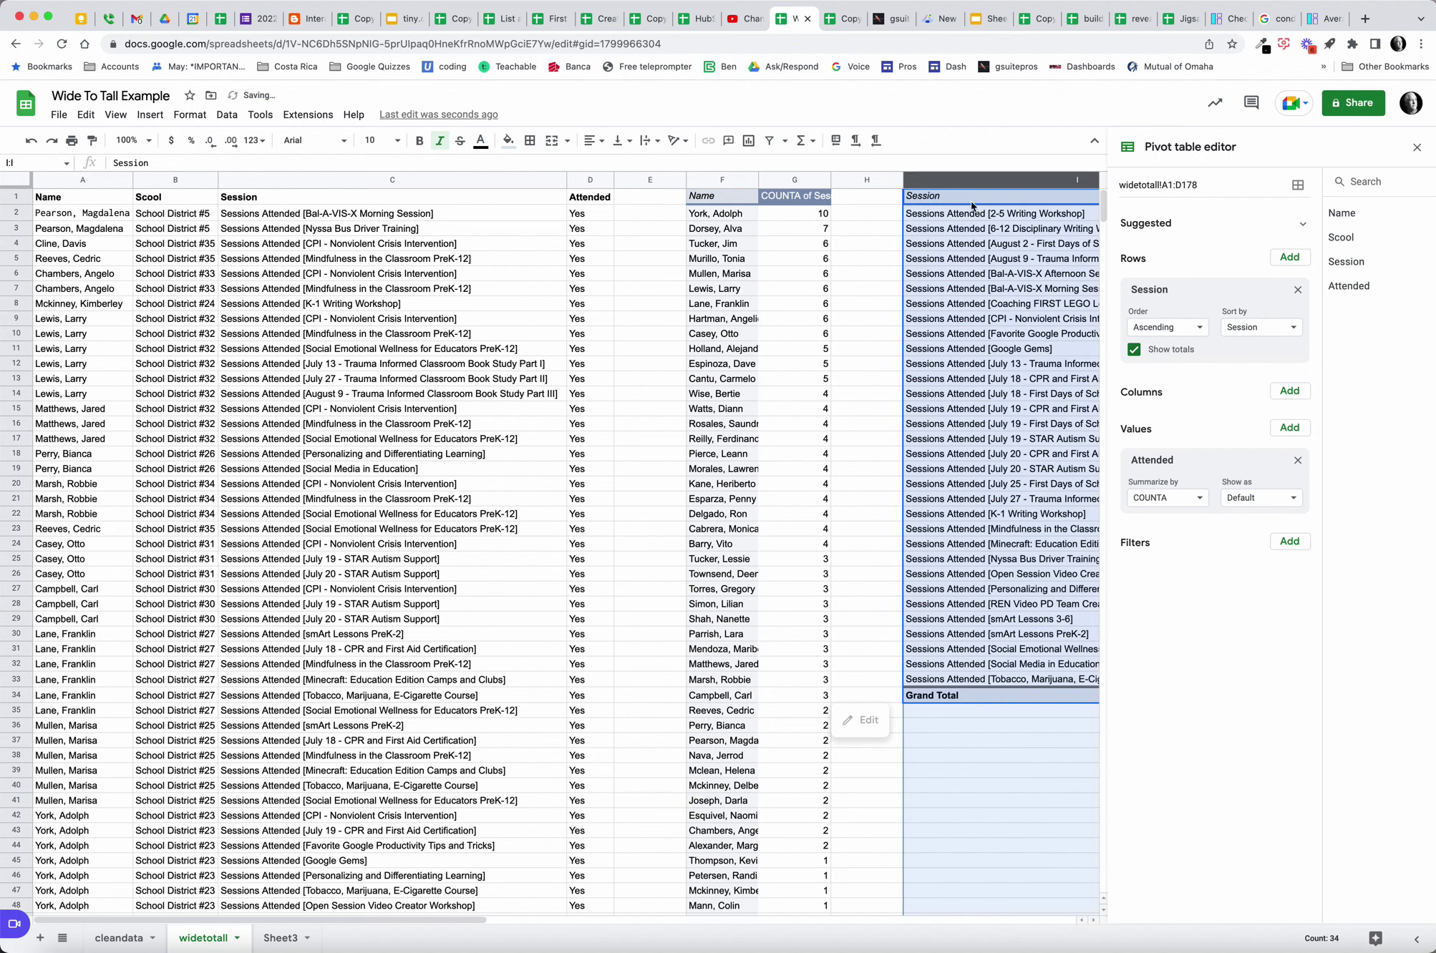
scroll(1058, 291, right, 5)
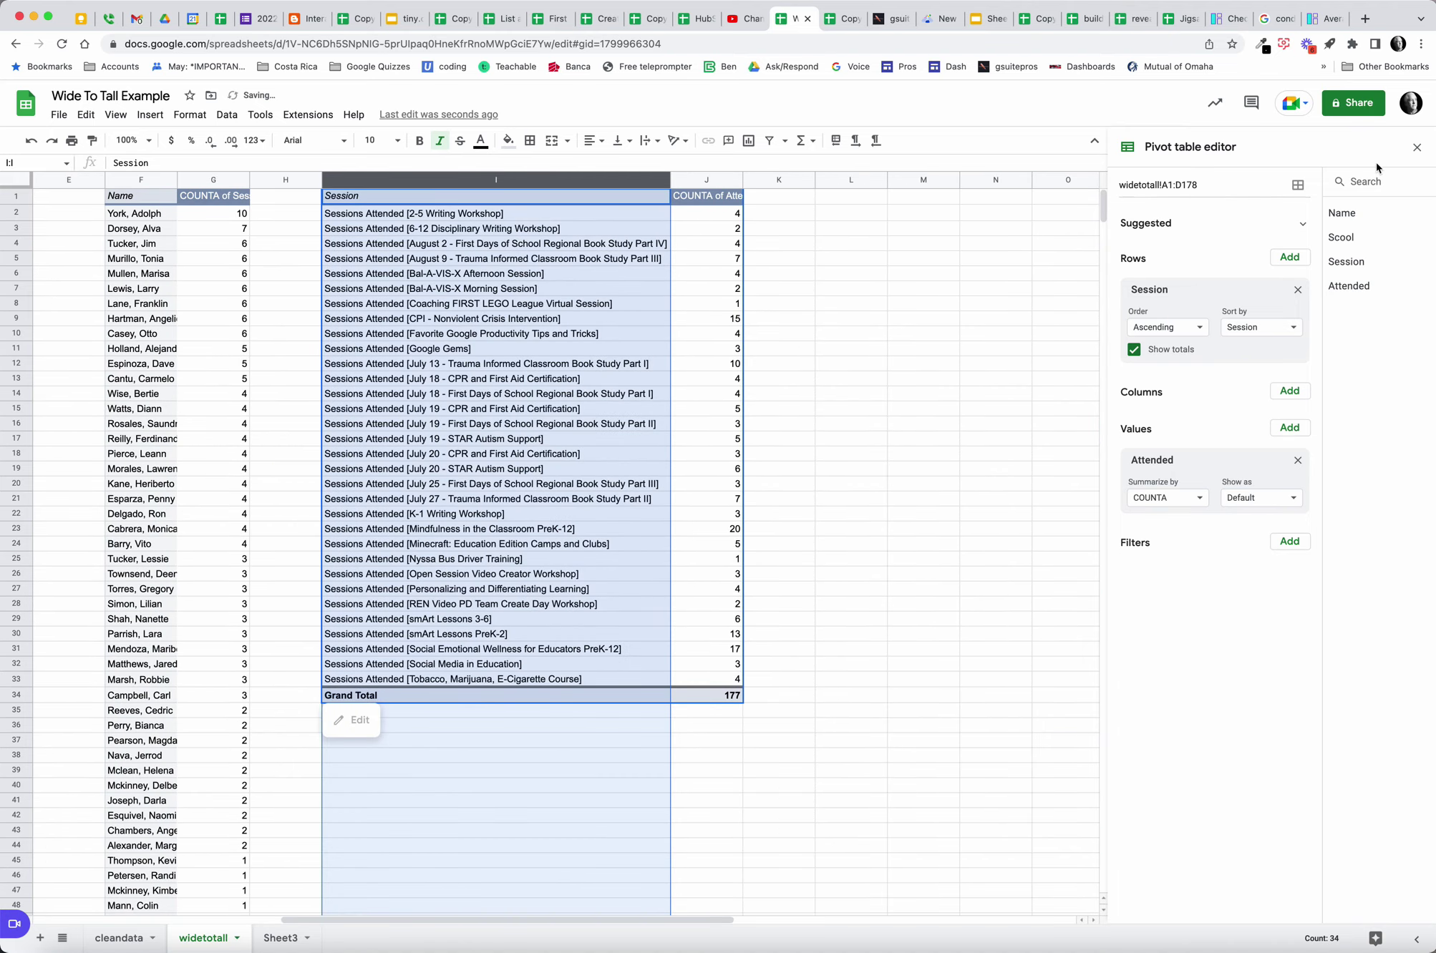
click(1418, 149)
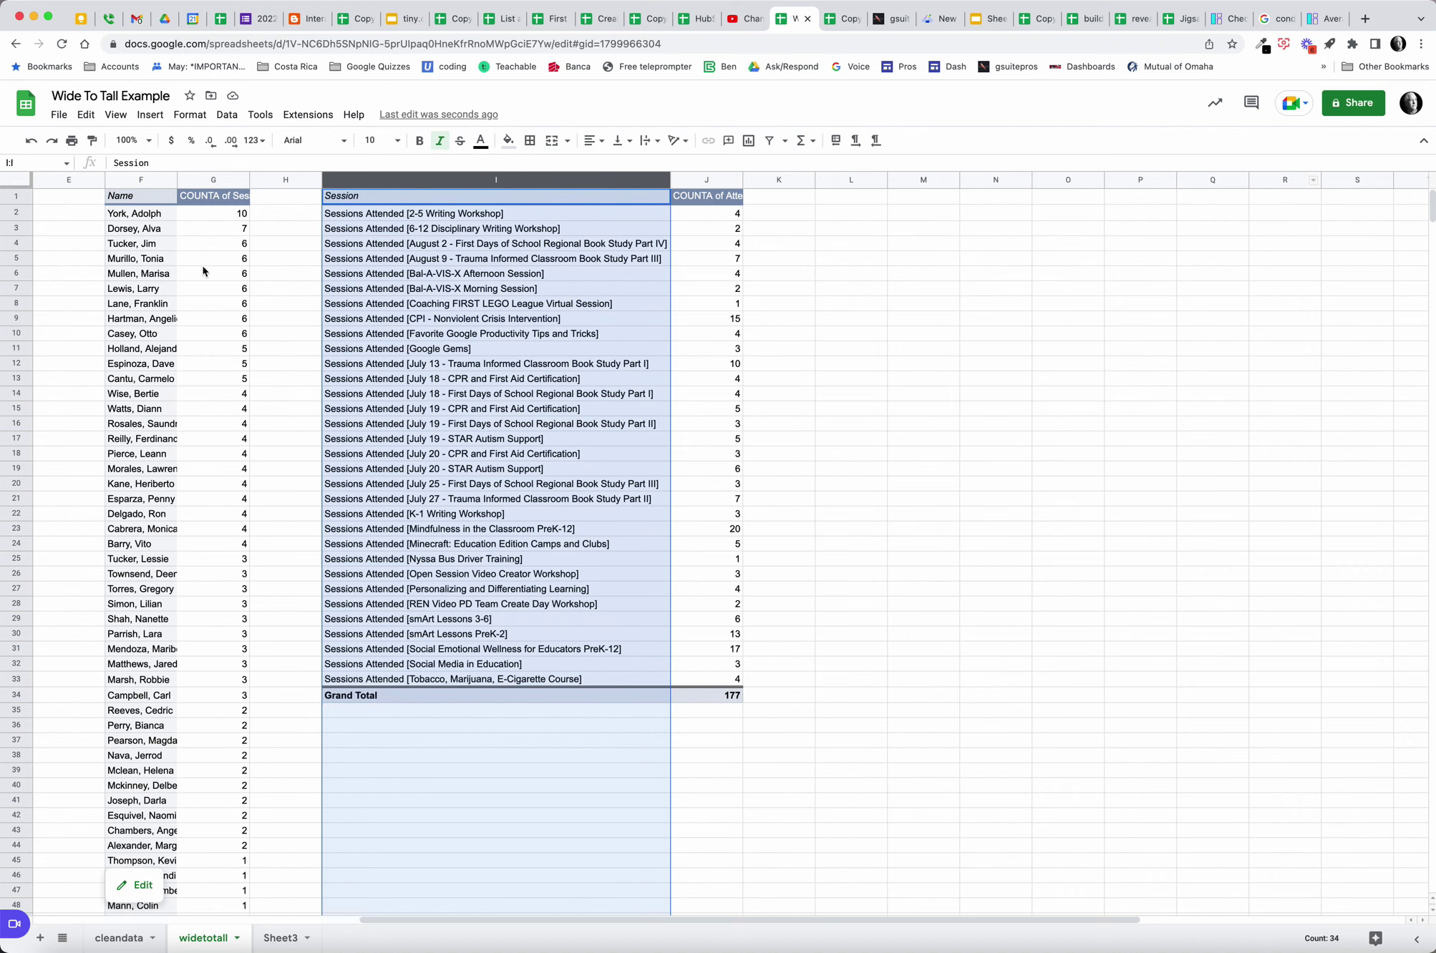
scroll(203, 265, left, 2)
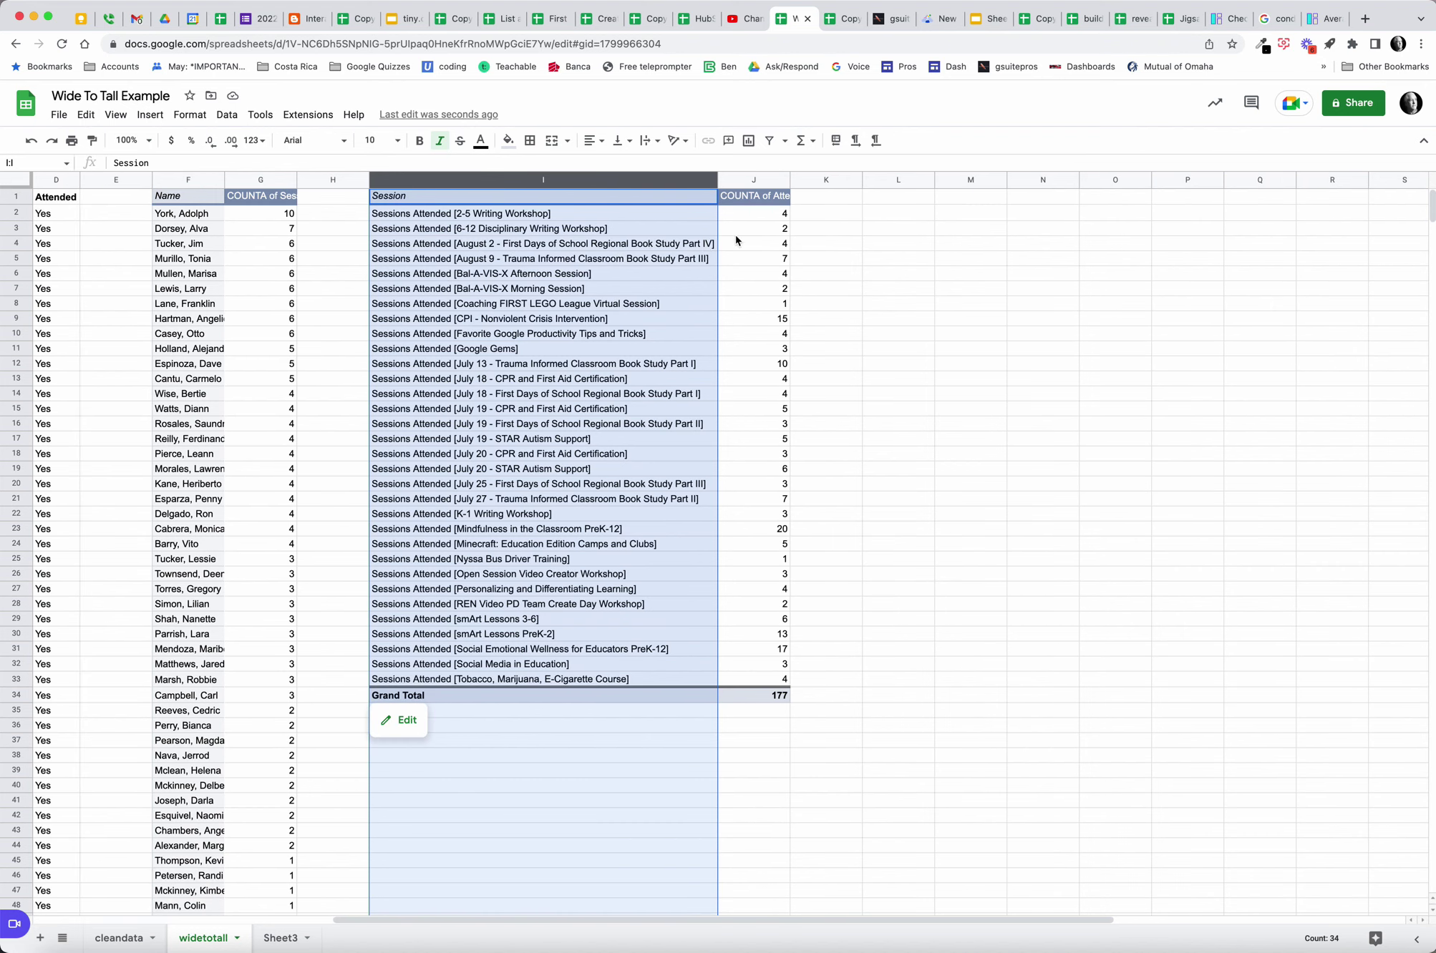
- Sort the session pivot table's rows in descending order by COUNTA of Attended and close the pivot table editor
click(496, 193)
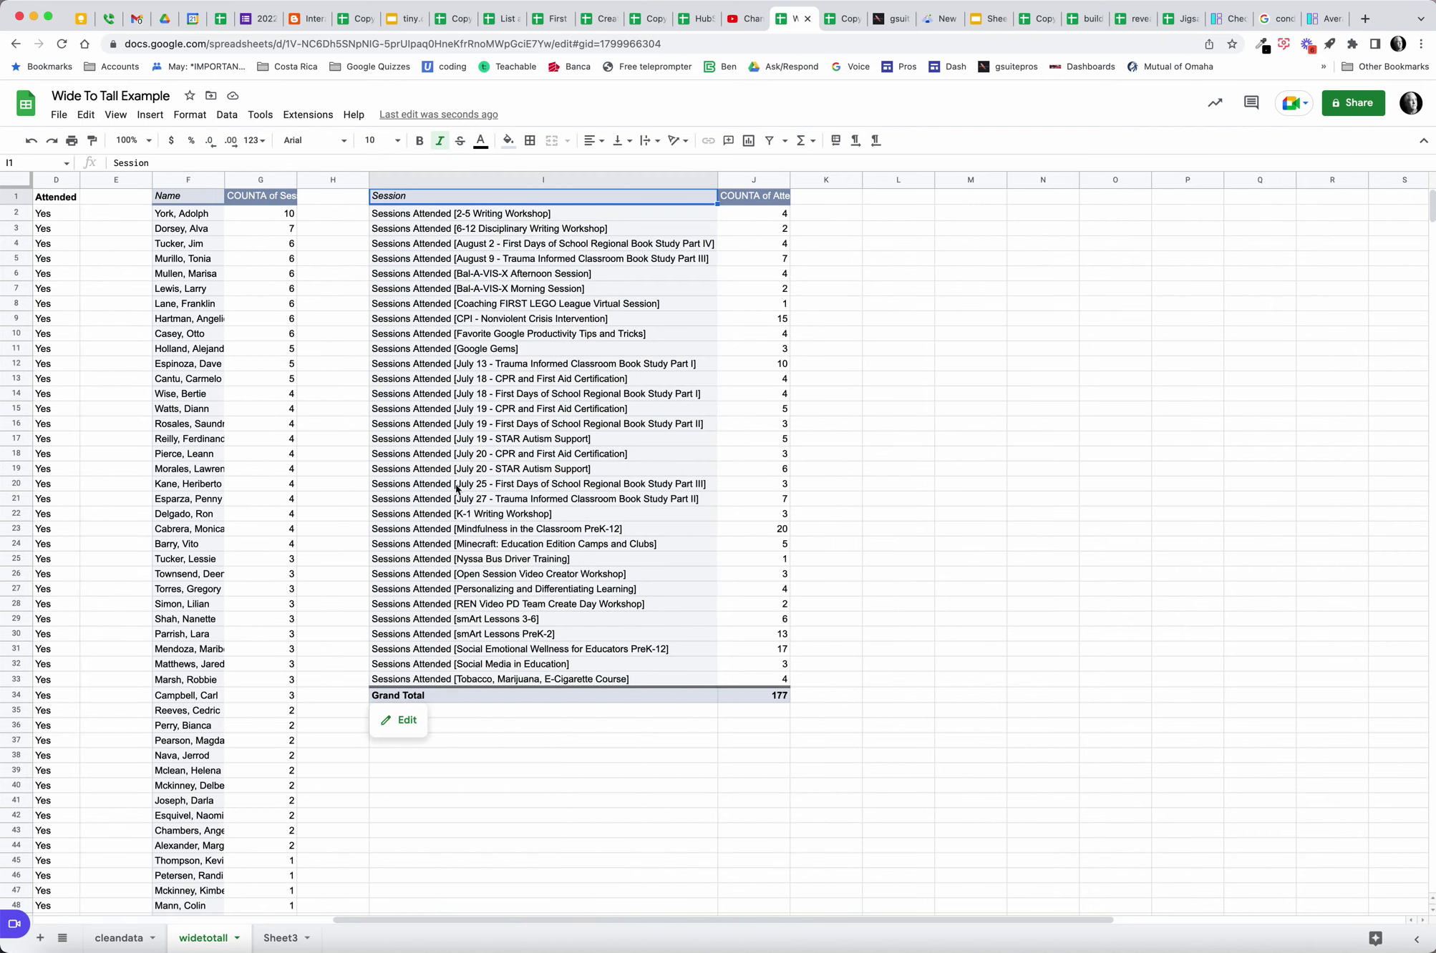
click(401, 720)
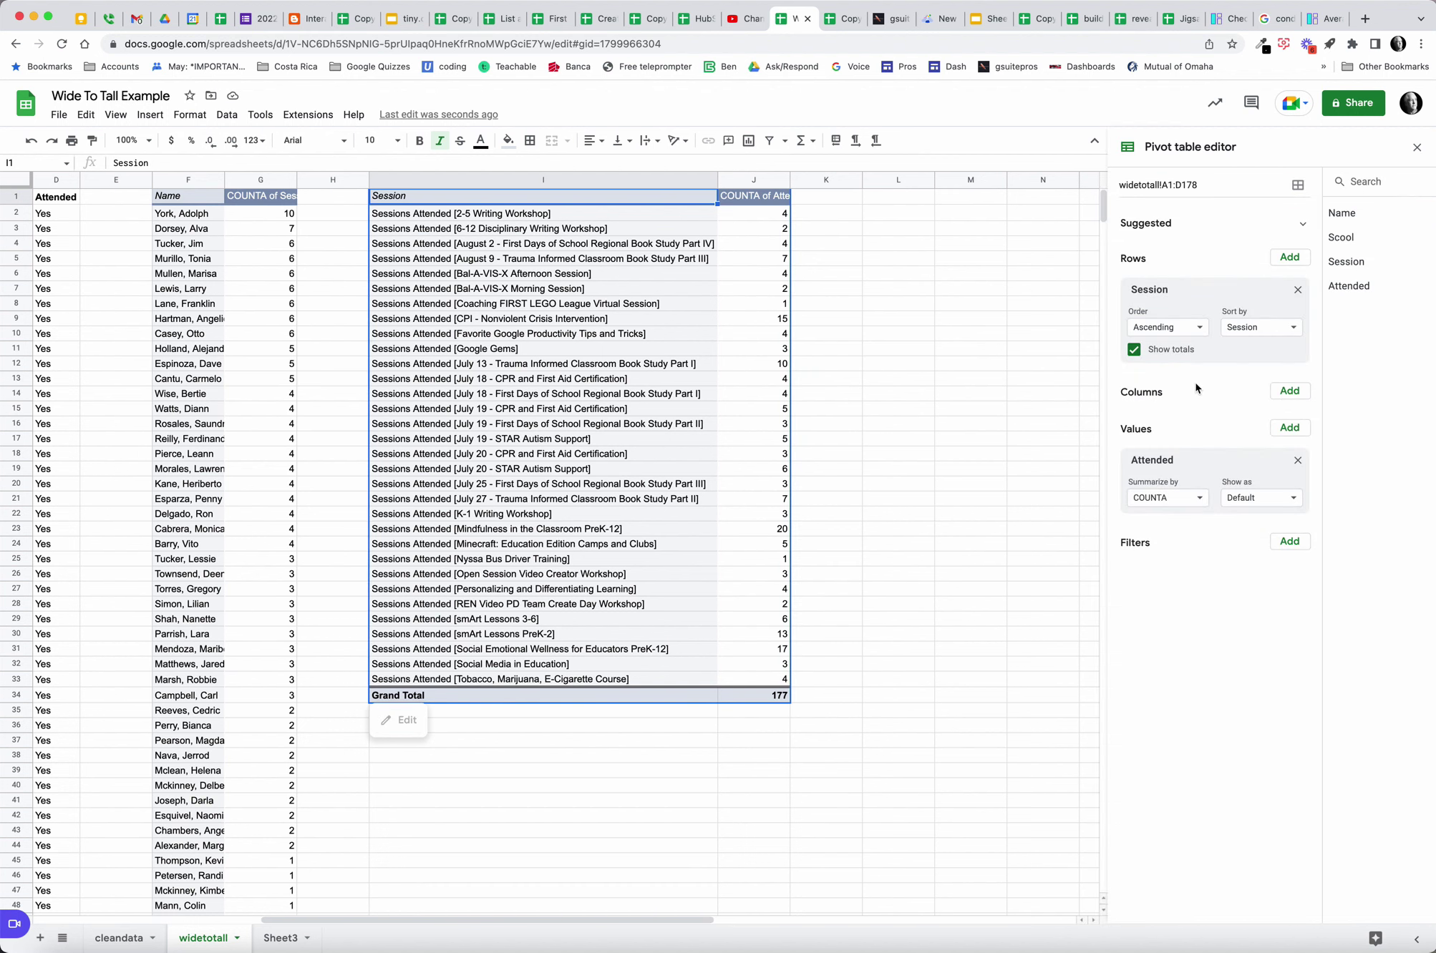
click(1194, 331)
click(1178, 370)
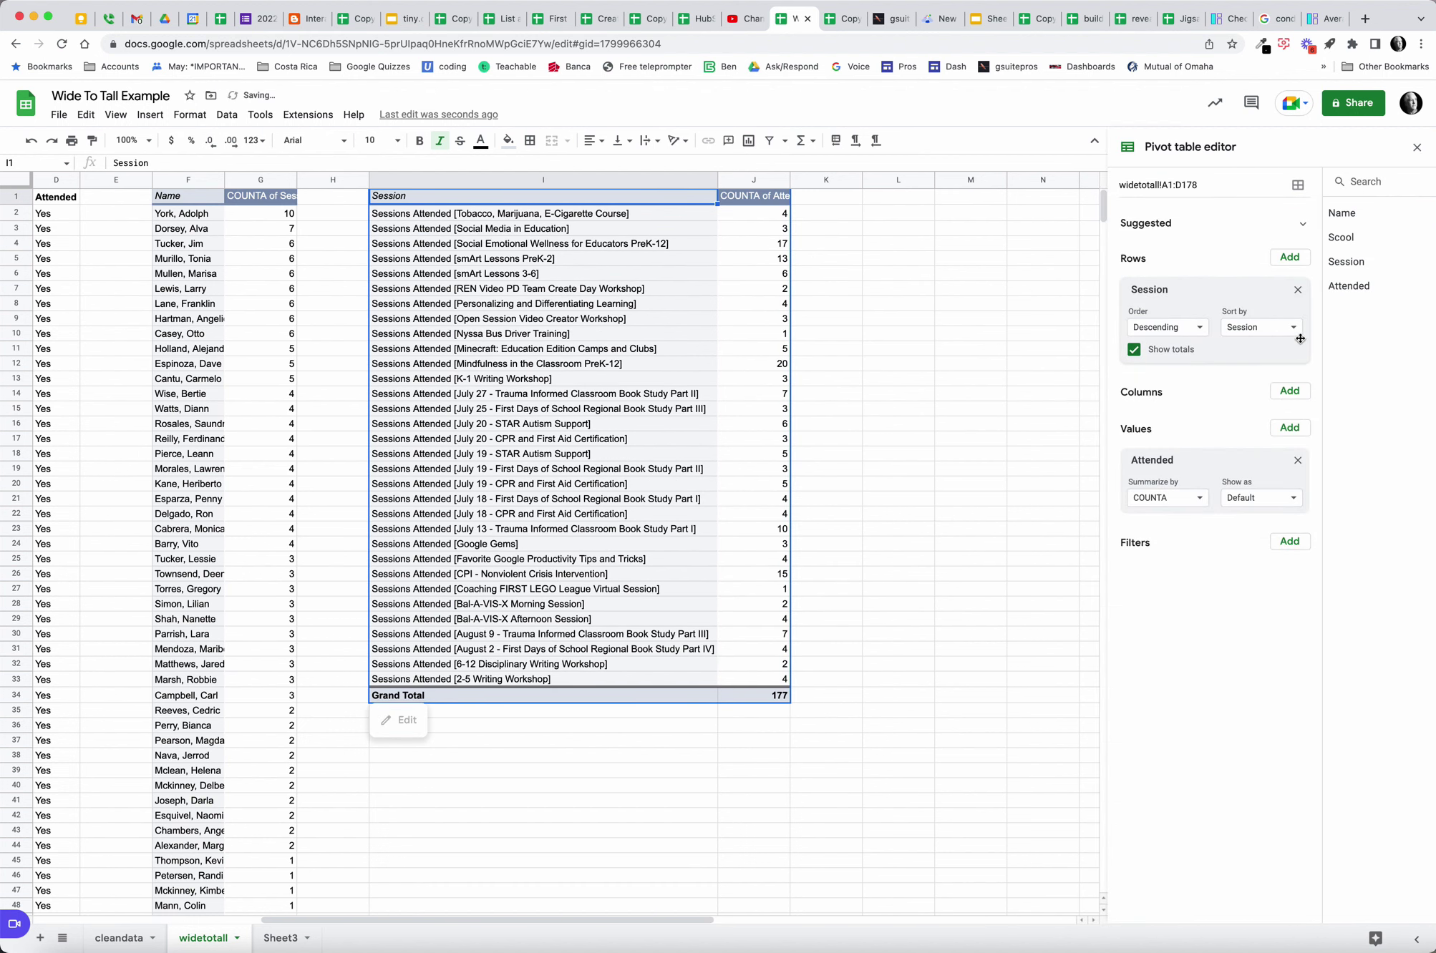
click(1293, 329)
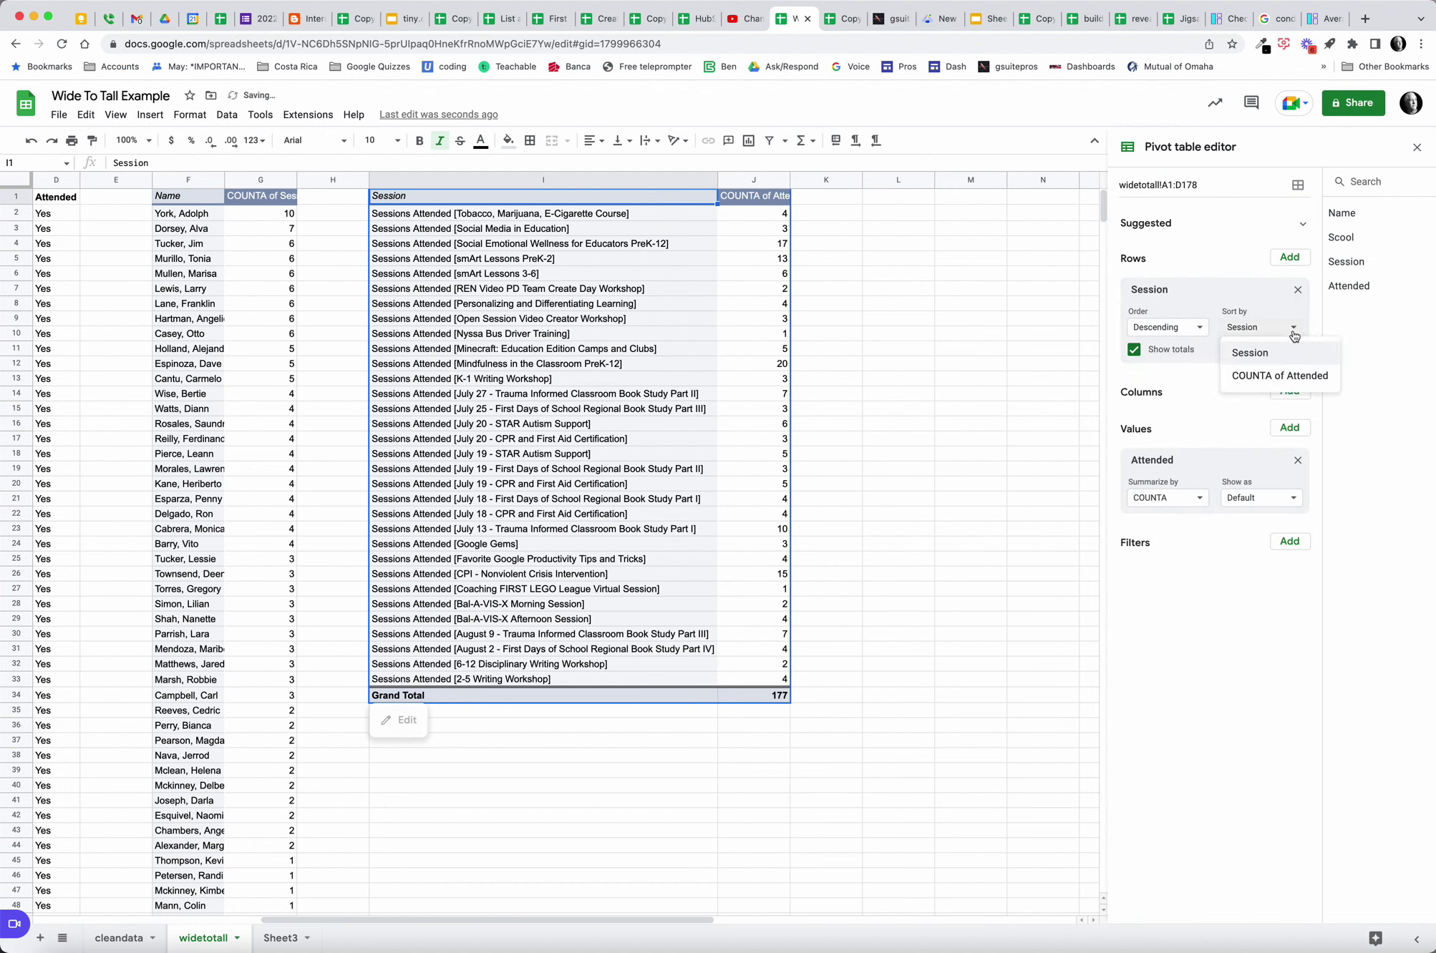
click(1293, 377)
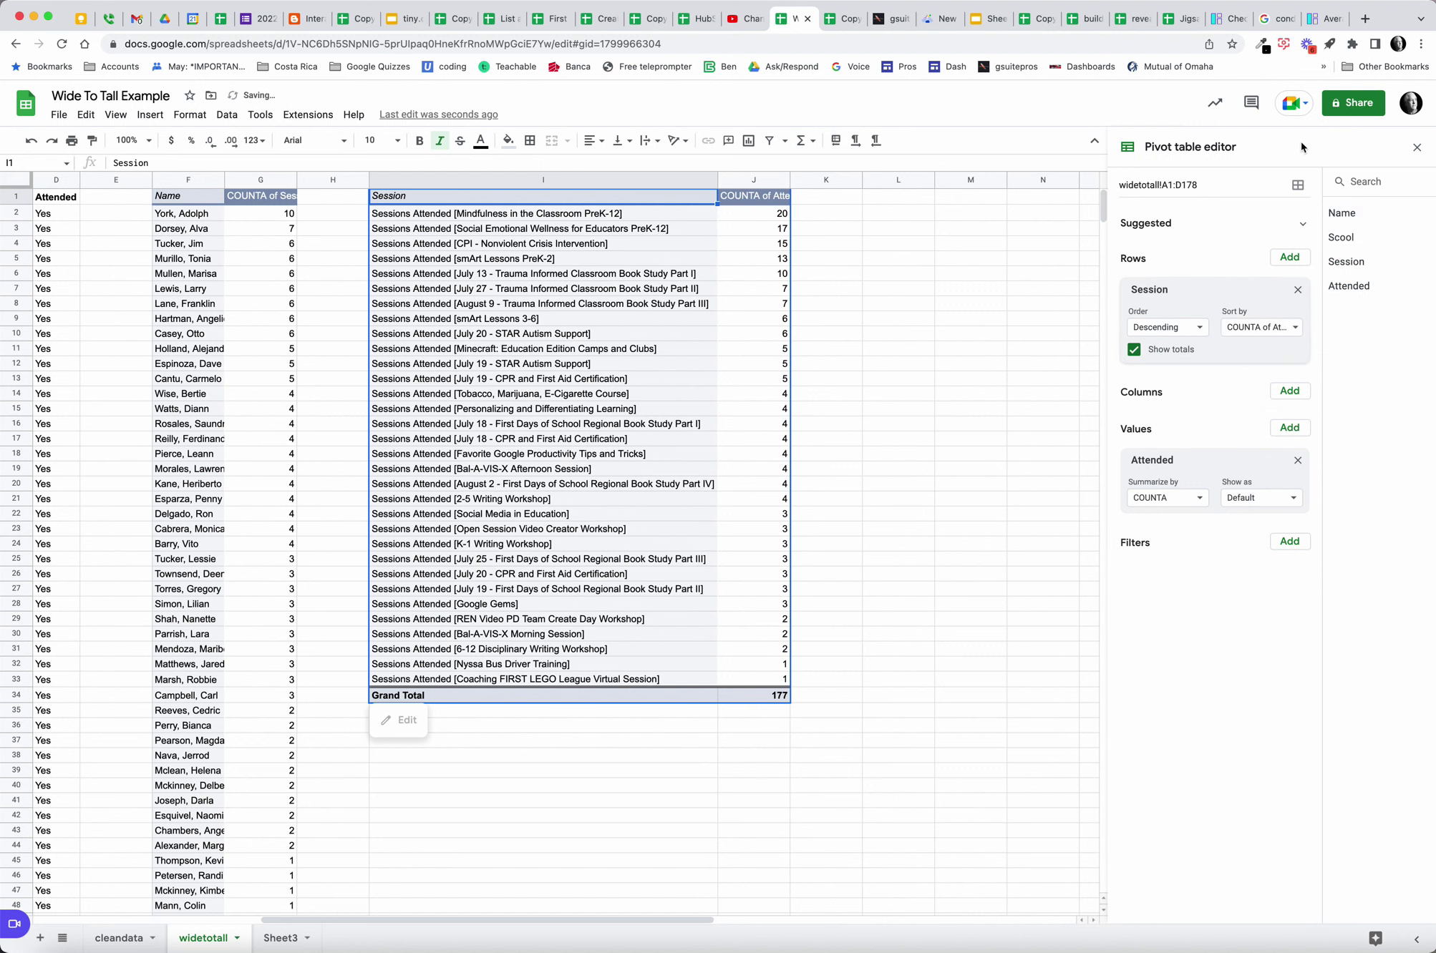
click(1416, 147)
scroll(739, 405, left, 10)
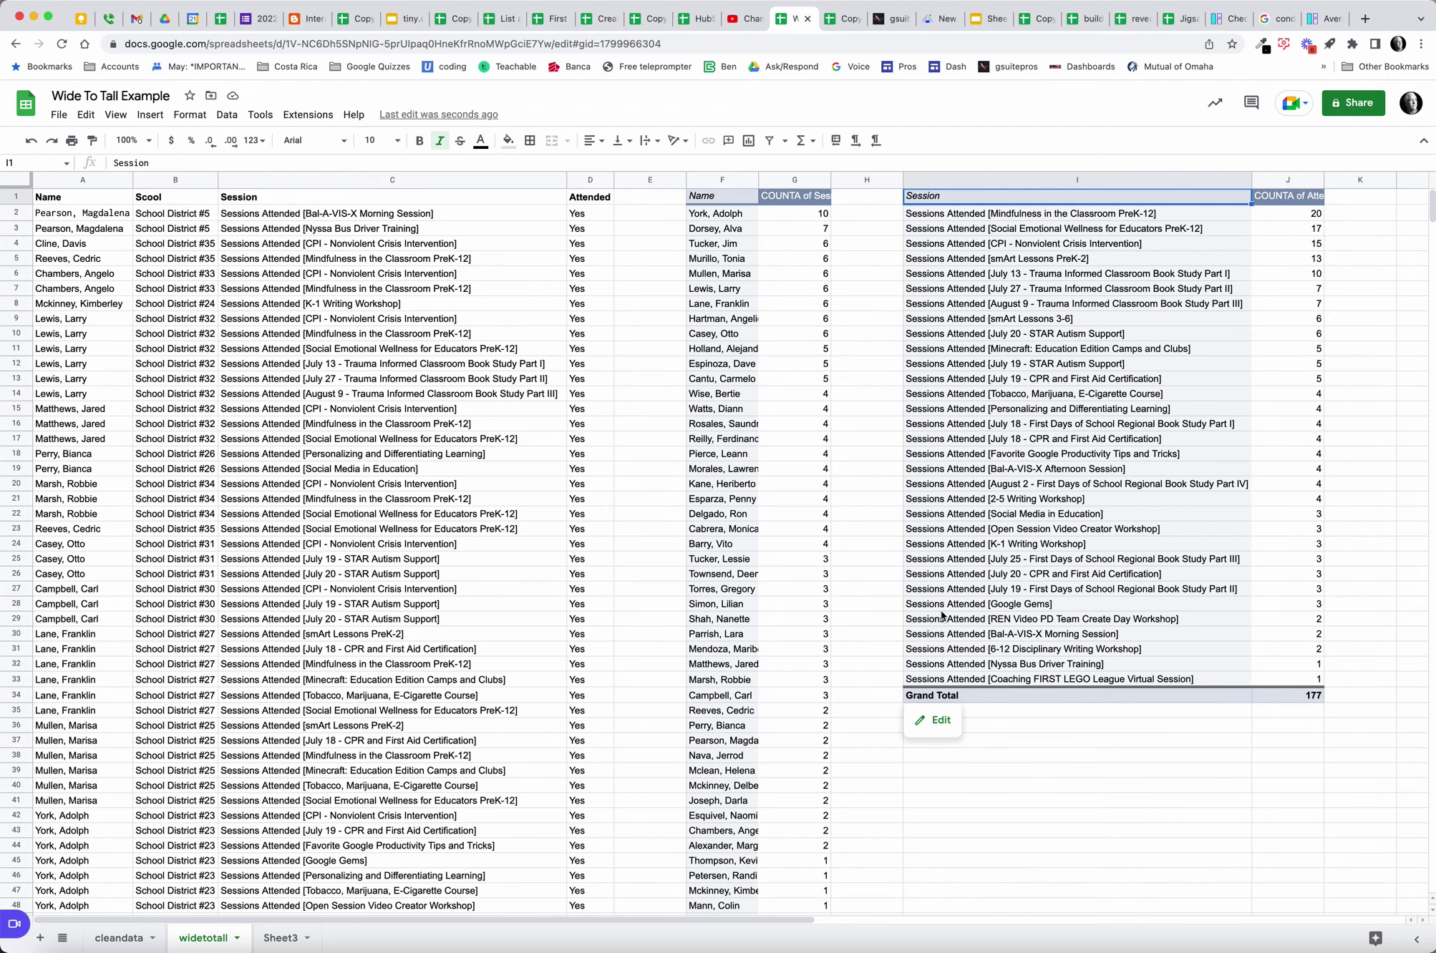
- Examine the session pivot table's settings, its attendance counts in J2:J33, and the first person's row in the name pivot table
click(1182, 501)
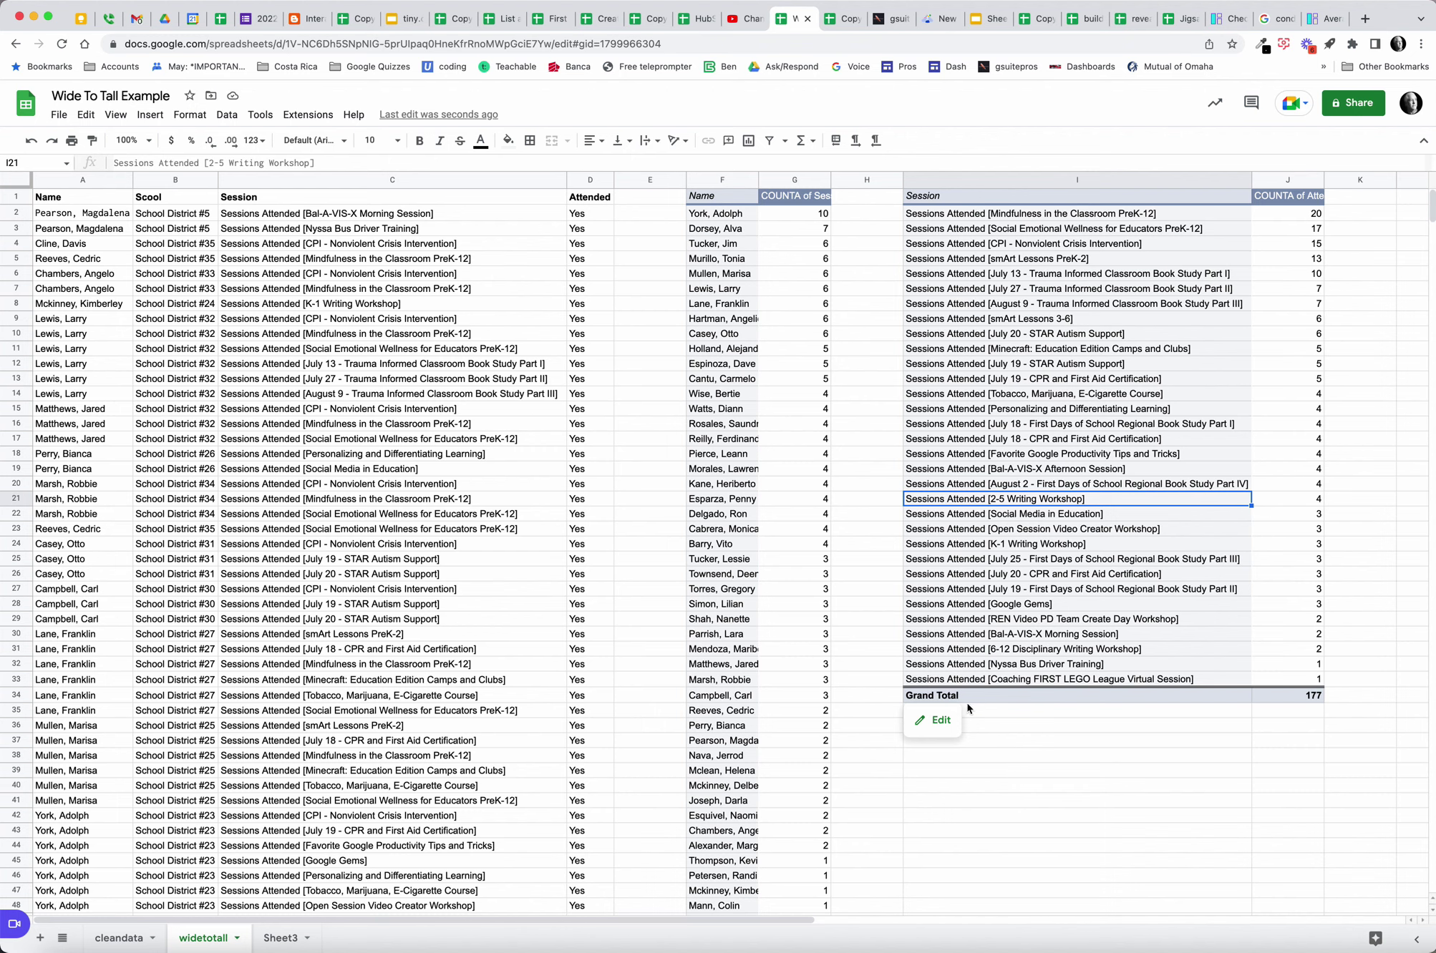
click(934, 720)
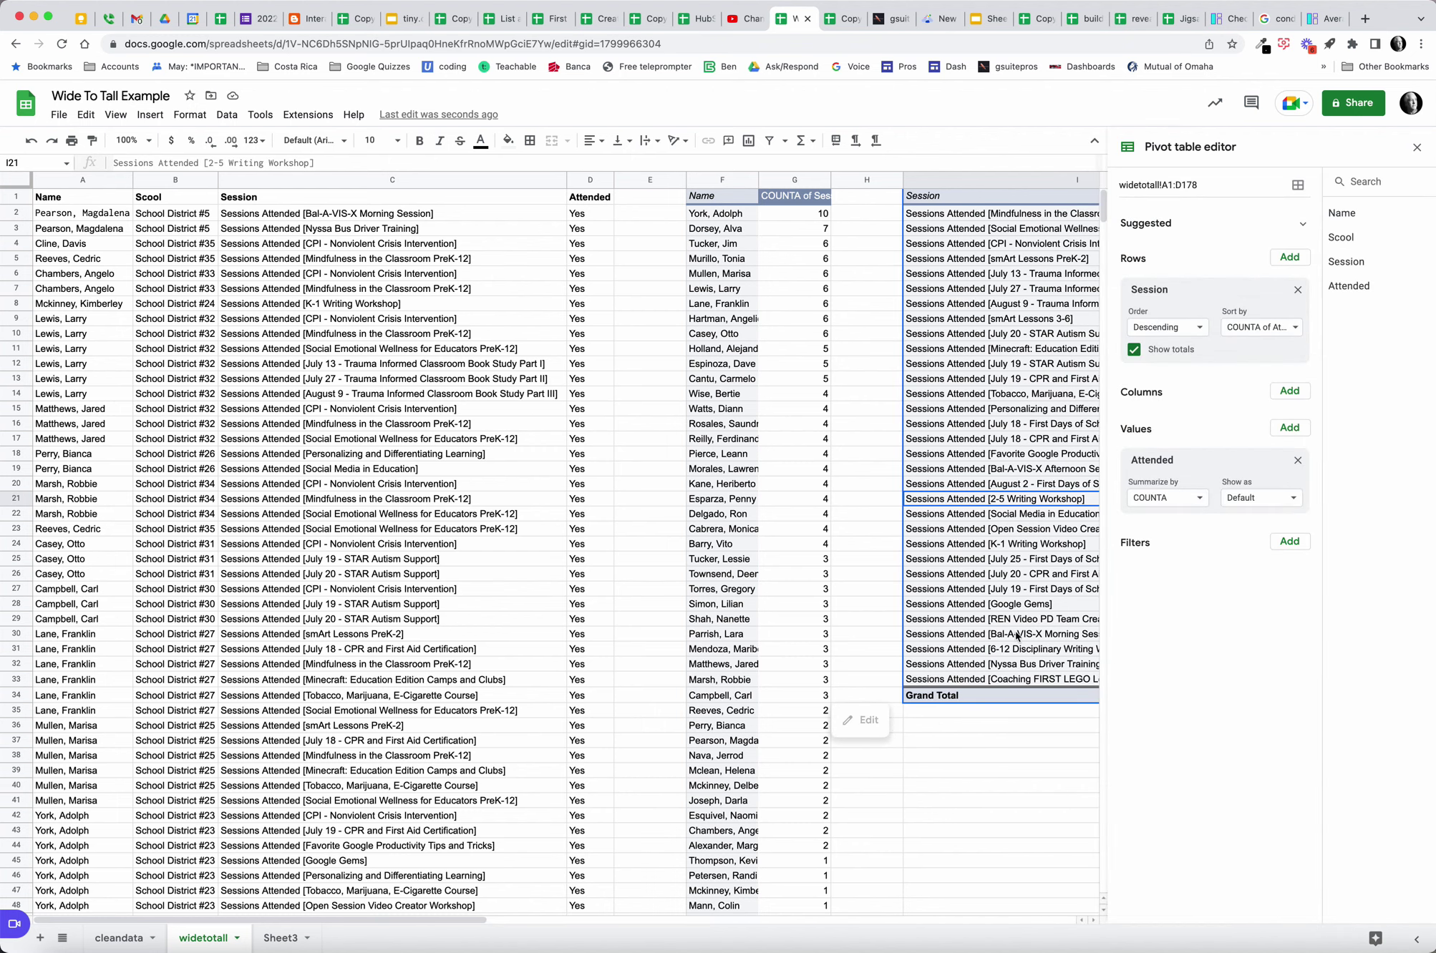
click(1417, 146)
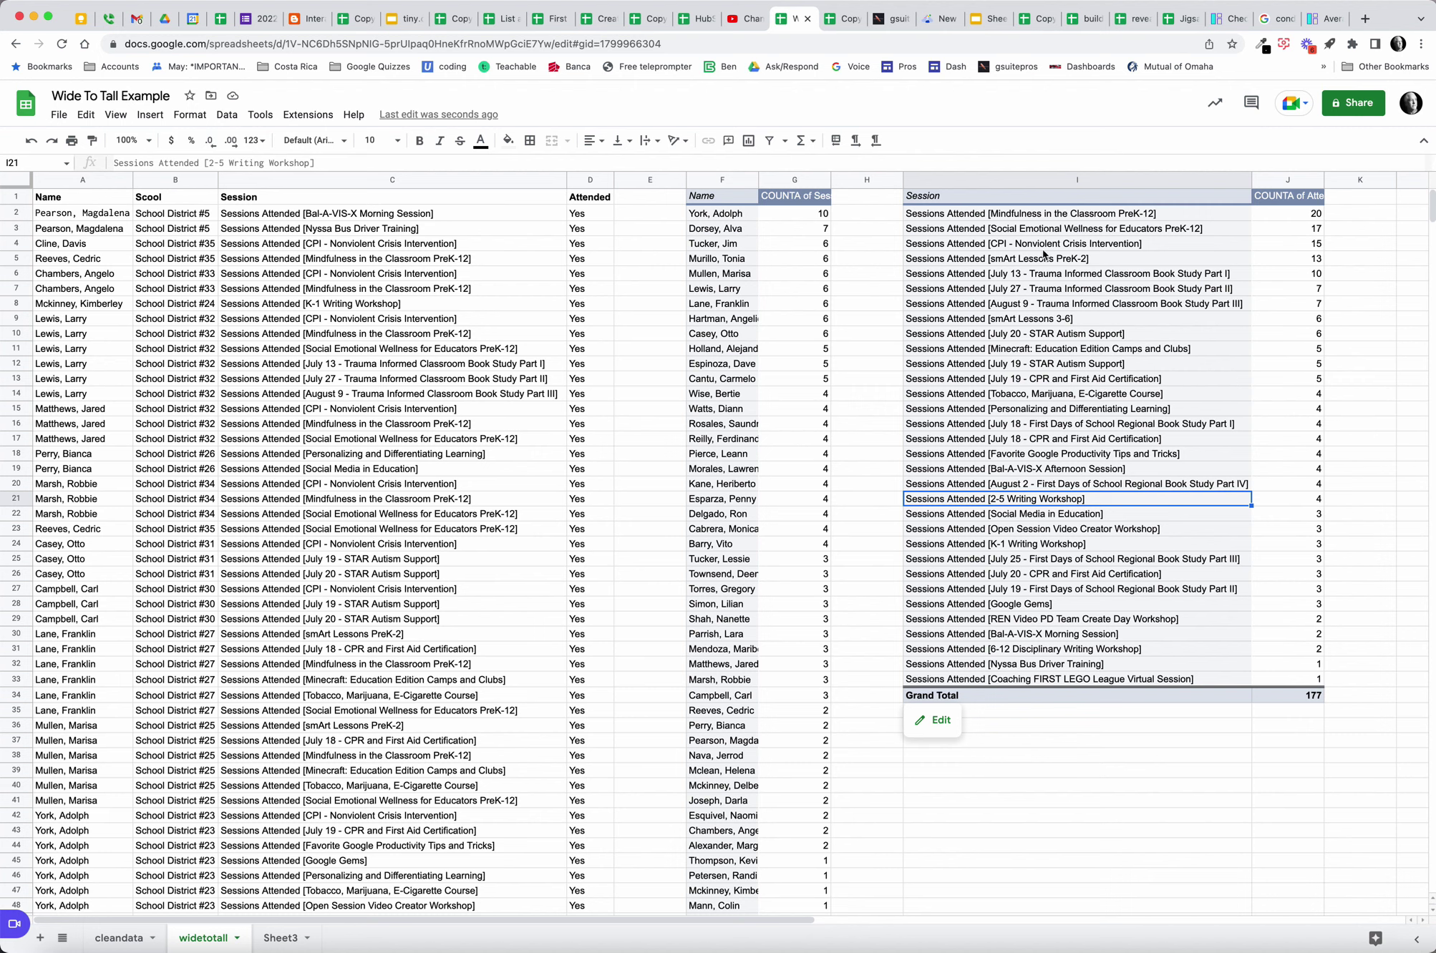
drag(1314, 218, 1306, 683)
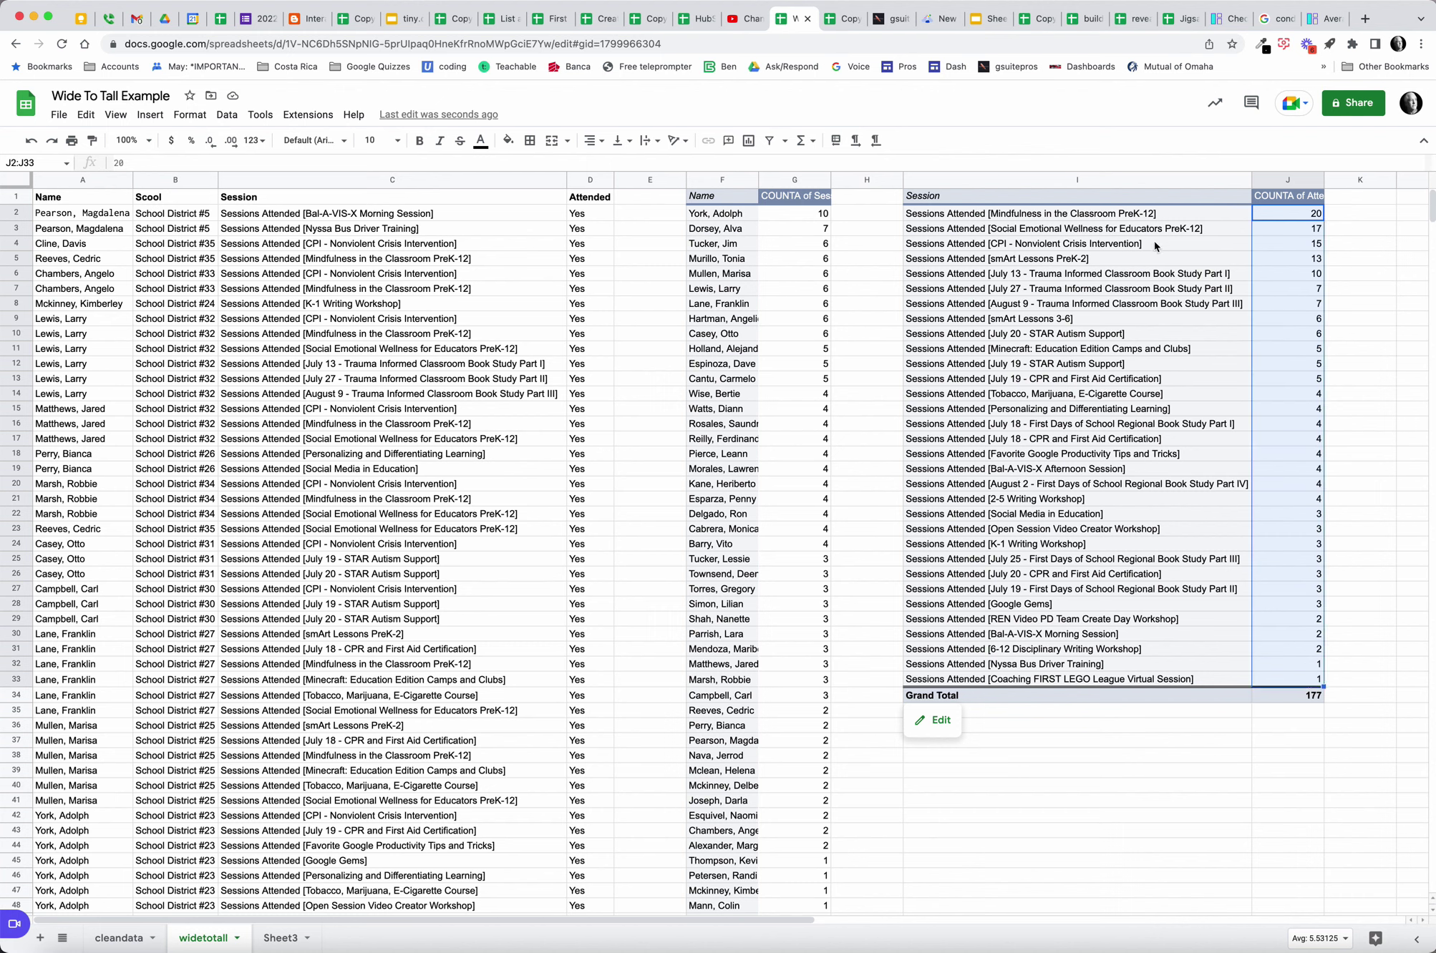
drag(737, 216, 809, 216)
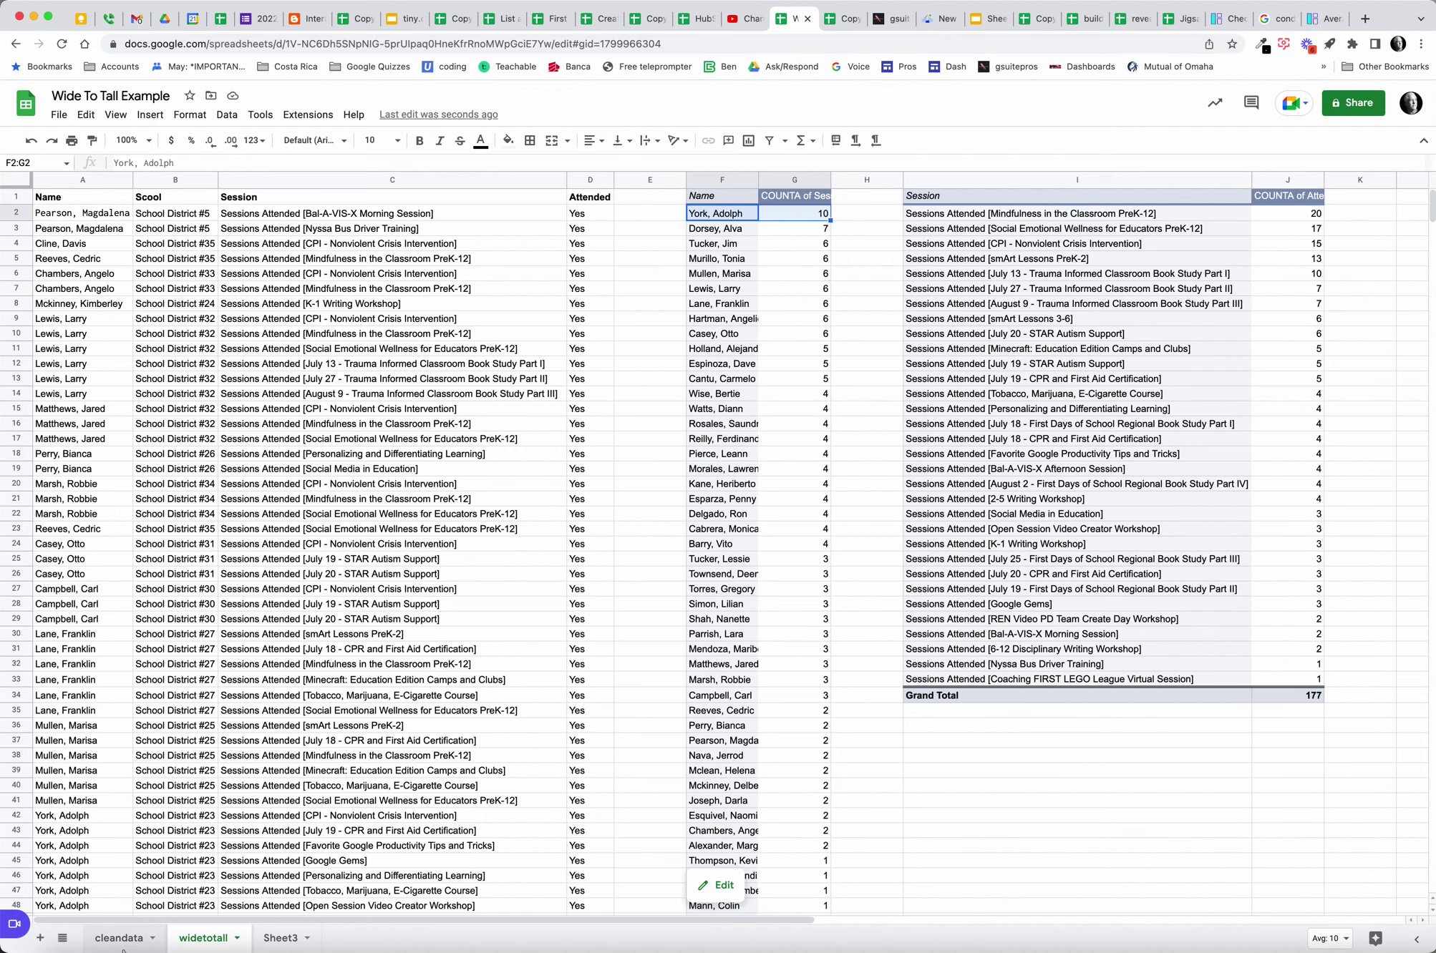
- Compare the wide attendance layout on the cleandata sheet with the tall layout and the formula in A2 on widetotall
click(129, 939)
scroll(1020, 439, right, 10)
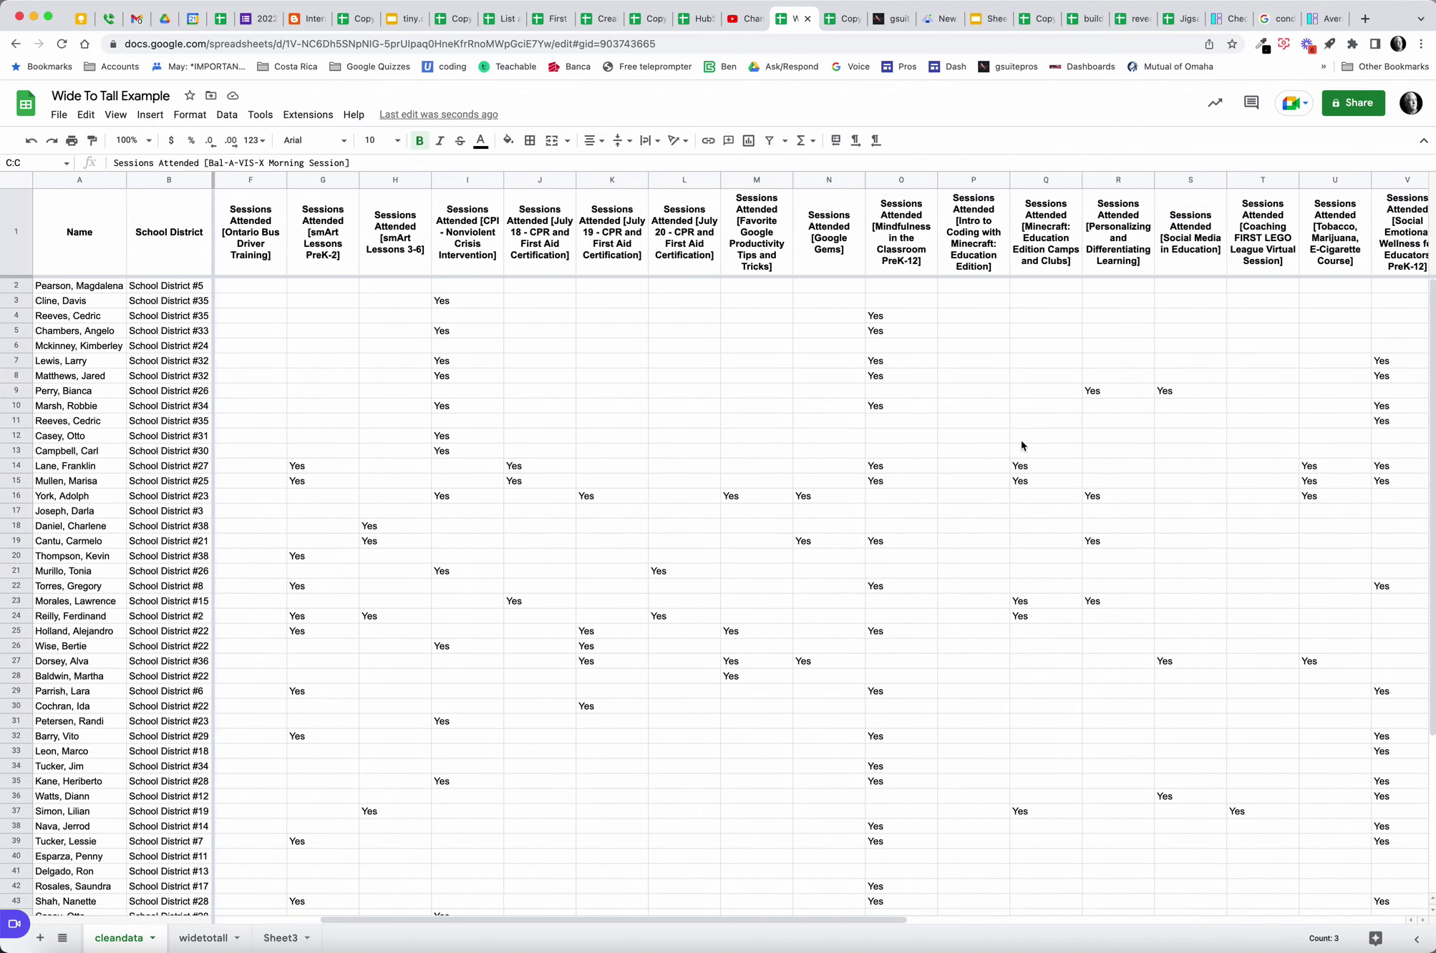
scroll(1019, 439, left, 9)
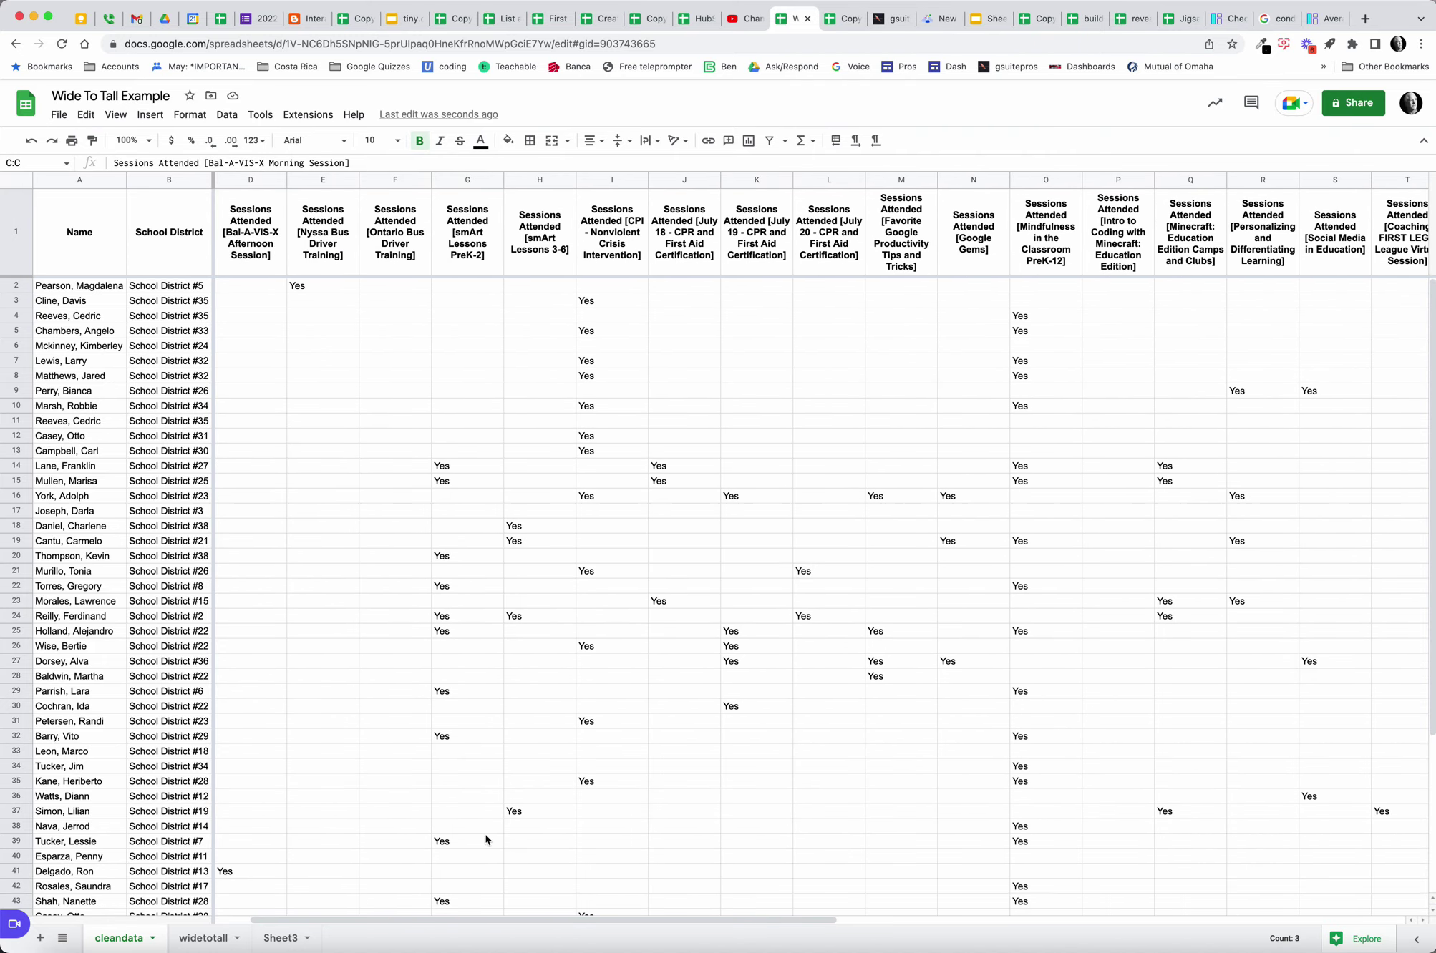
click(209, 939)
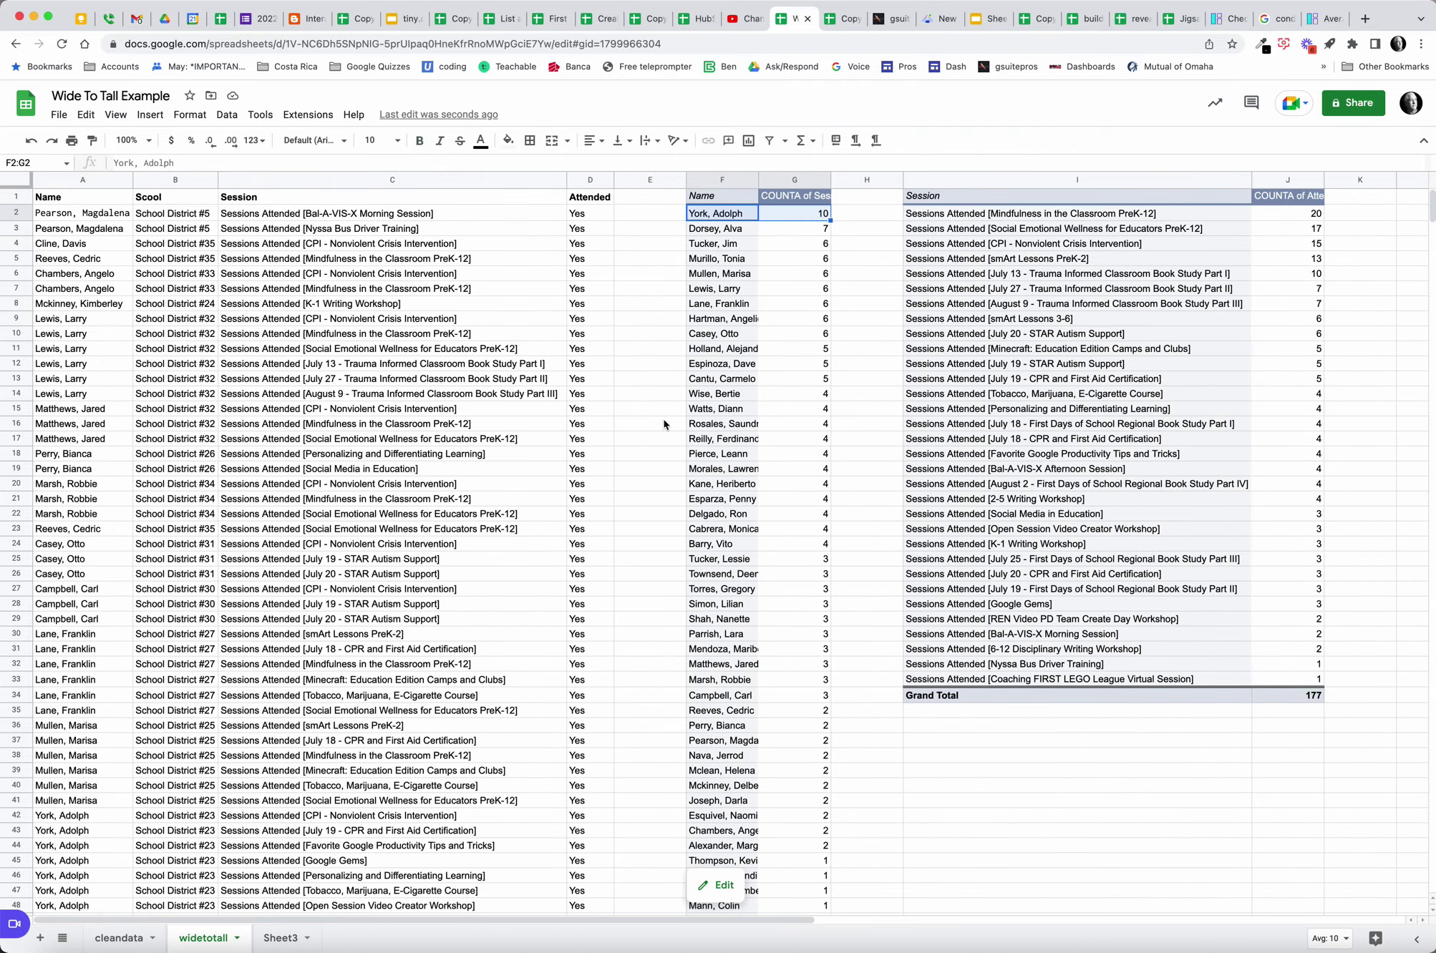
click(98, 217)
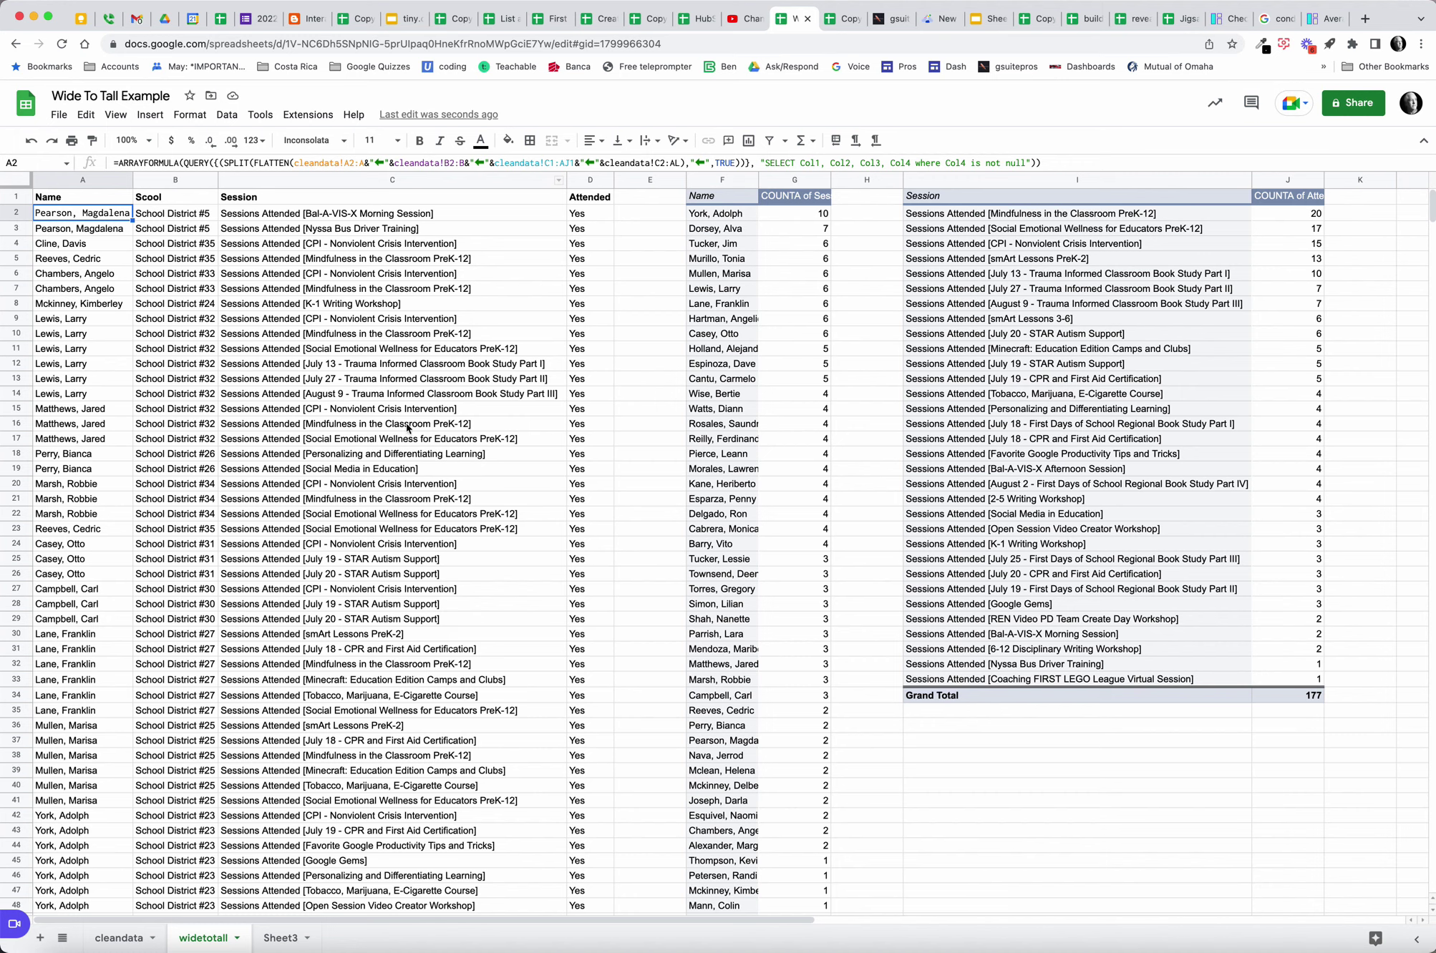
click(119, 939)
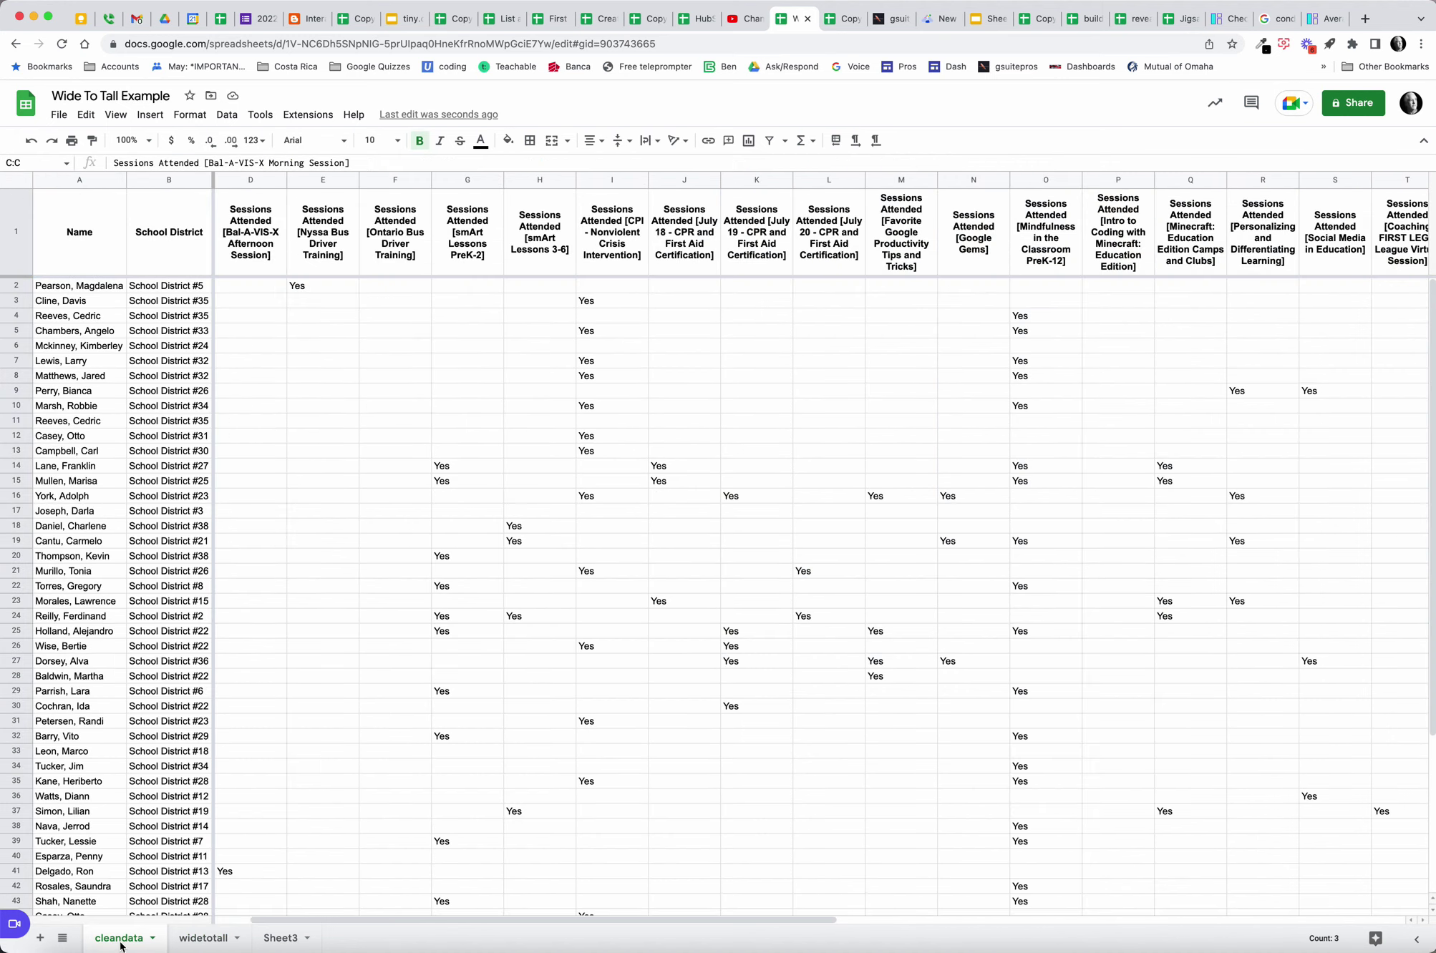
click(215, 941)
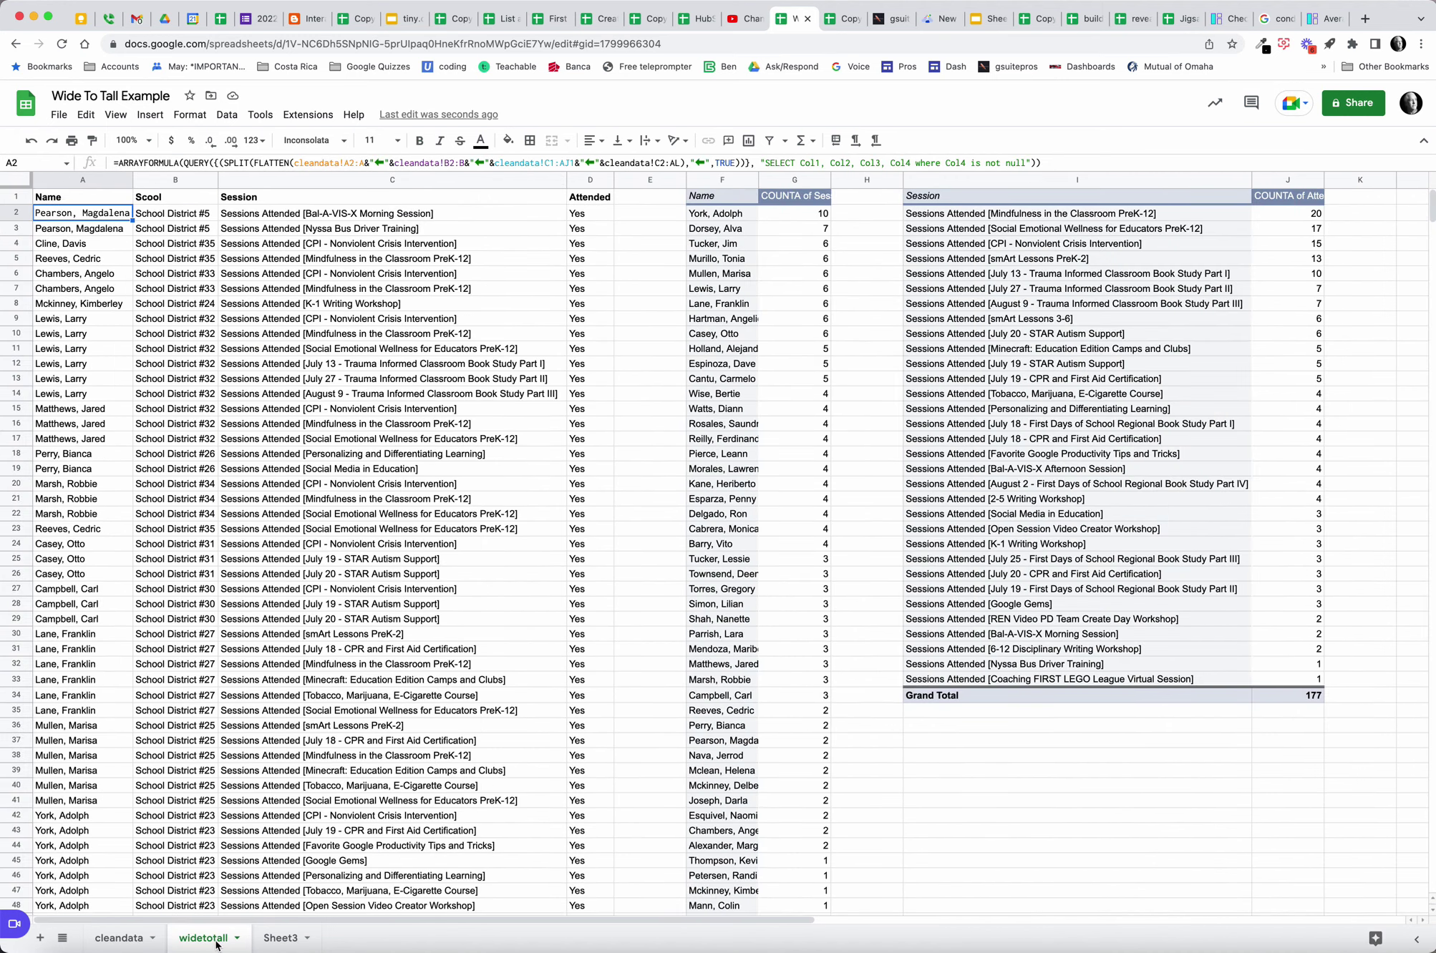